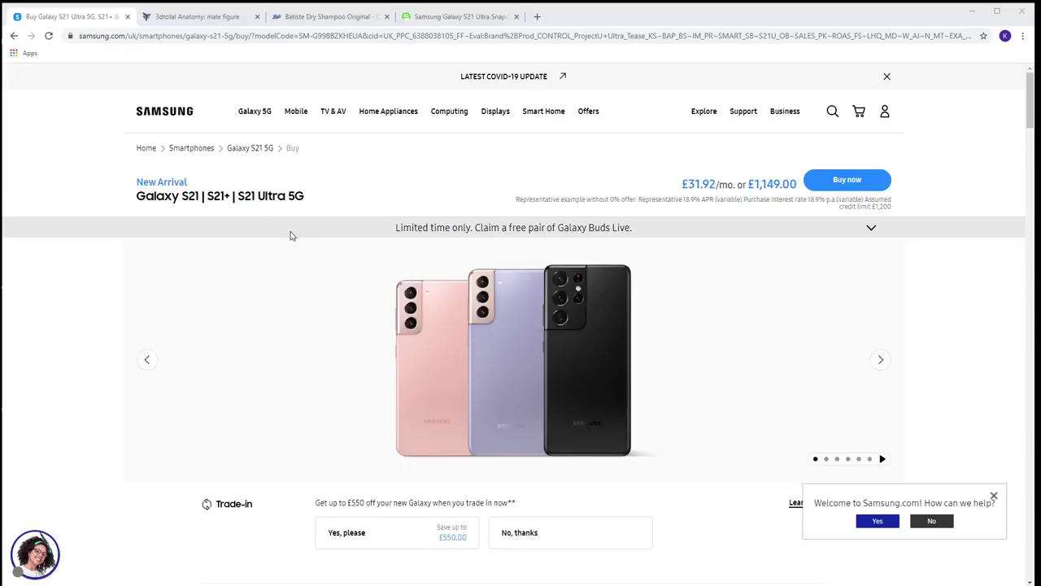
- Review the trade-in, device and storage options for the Galaxy S21 Ultra 5G on the Samsung product page
{"action": "scroll", "coordinate": [291, 236], "scroll_direction": "down", "scroll_amount": 4}
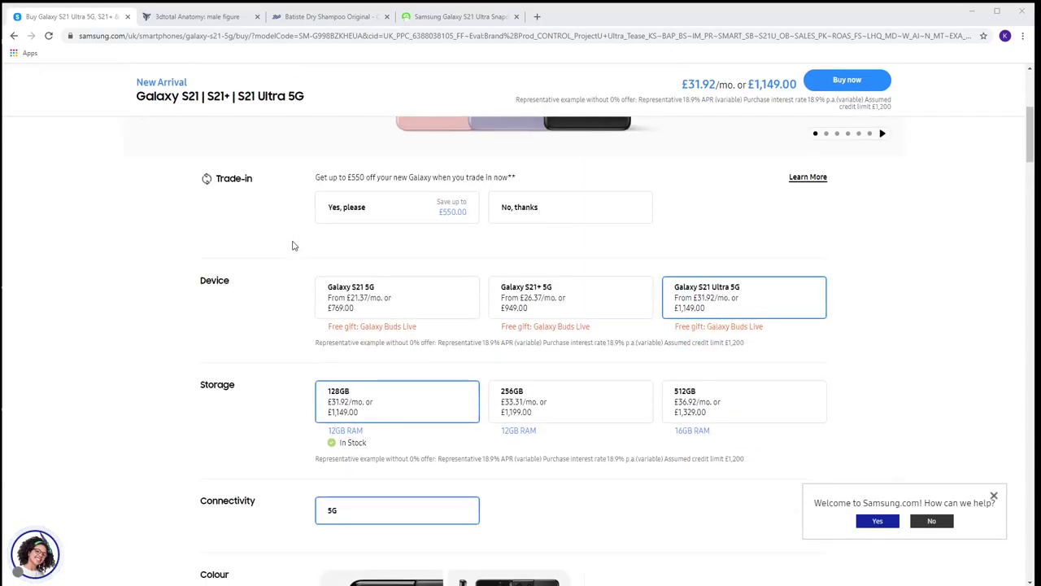
{"action": "scroll", "coordinate": [295, 246], "scroll_direction": "up", "scroll_amount": 1}
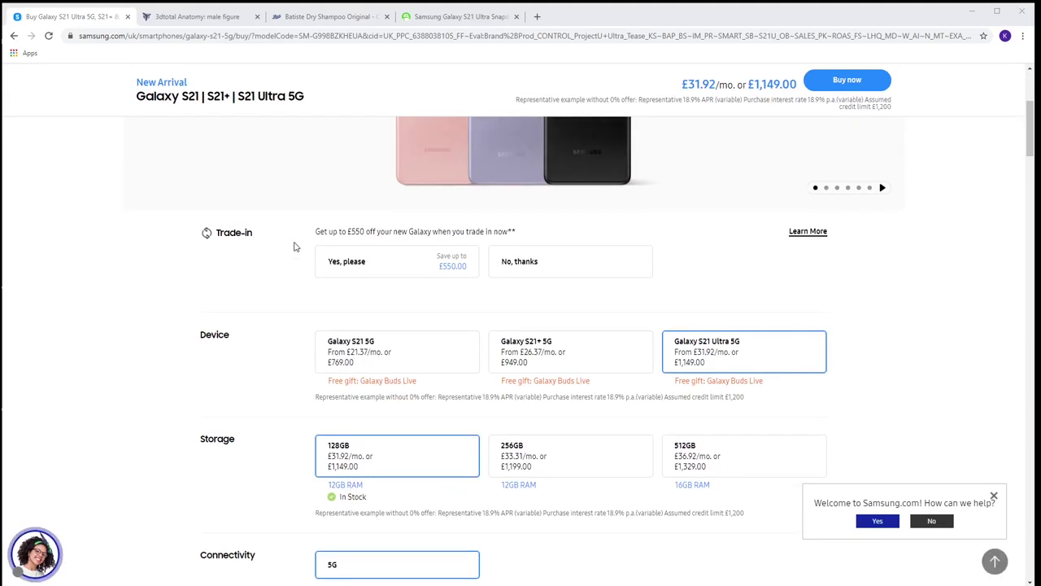
{"action": "scroll", "coordinate": [295, 247], "scroll_direction": "up", "scroll_amount": 2}
{"action": "scroll", "coordinate": [295, 247], "scroll_direction": "down", "scroll_amount": 1}
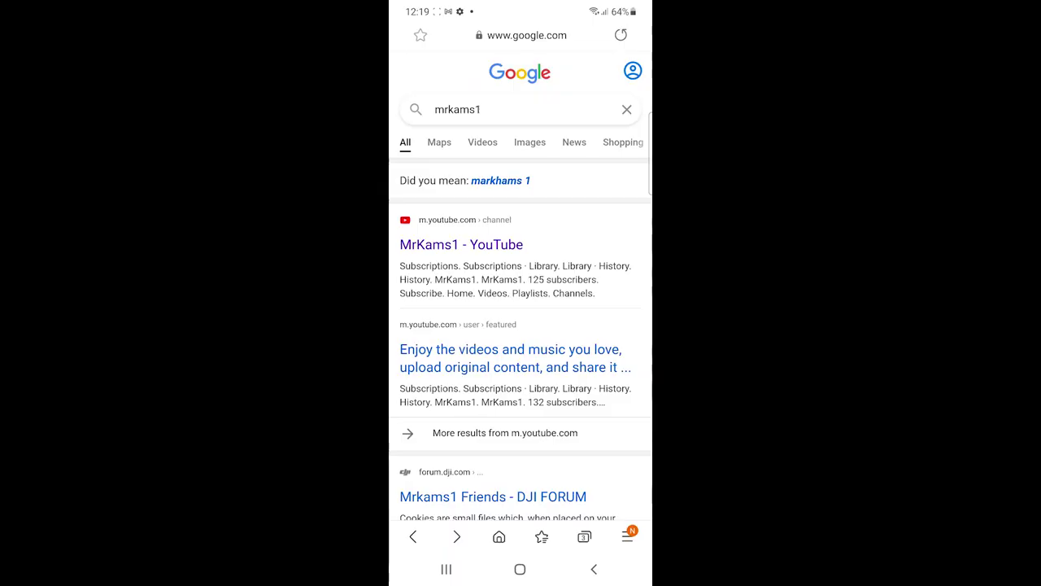
- Open the YouTube channel result from the mobile Google search and view its Unreal Engine UE4 Lidar Point Cloud video
{"action": "scroll", "coordinate": [520, 293], "scroll_direction": "down", "scroll_amount": 10}
{"action": "scroll", "coordinate": [521, 293], "scroll_direction": "up", "scroll_amount": 6}
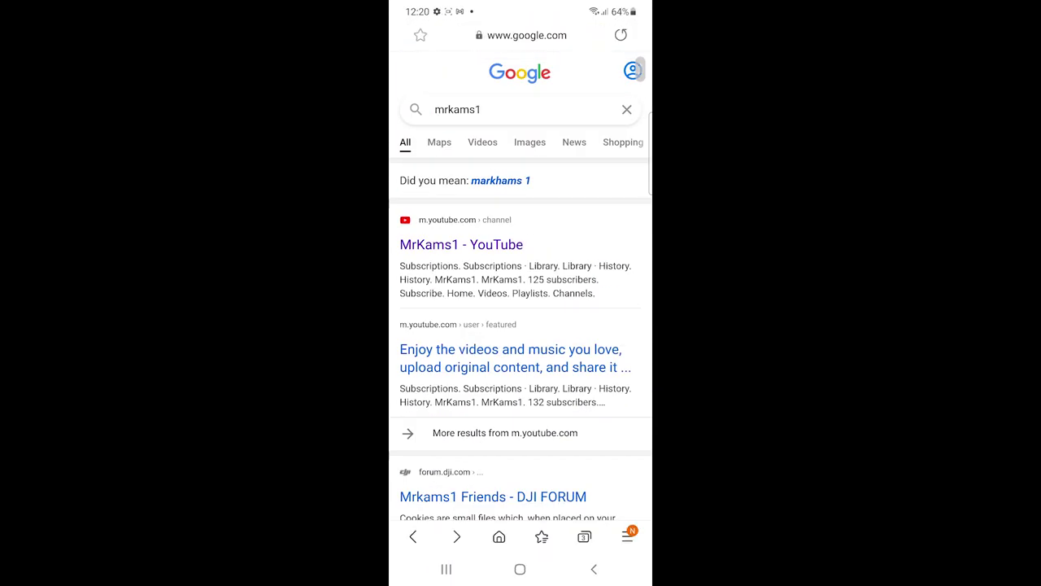
{"action": "left_click", "coordinate": [461, 244]}
{"action": "left_click", "coordinate": [458, 233]}
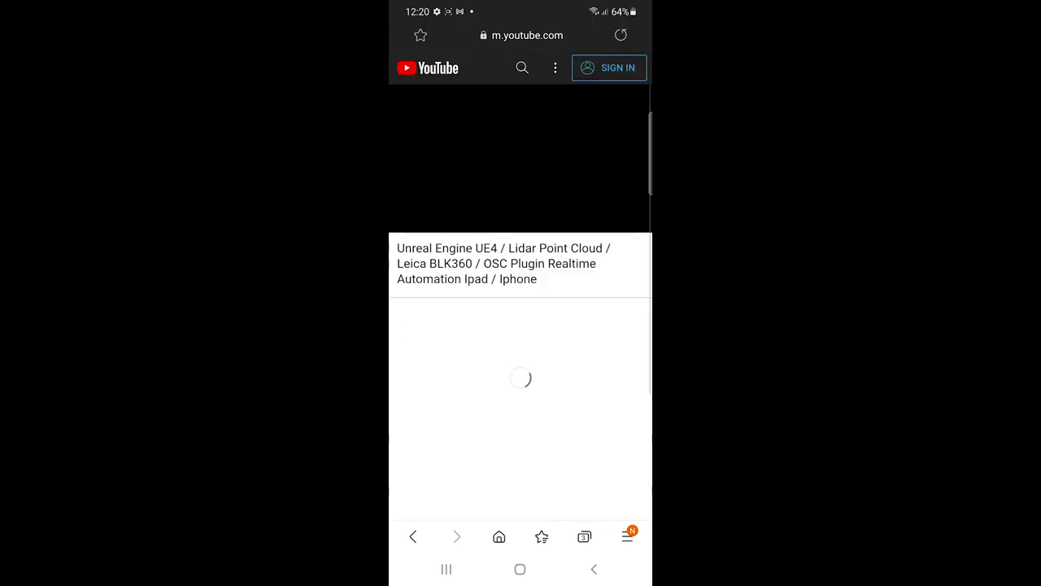
{"action": "left_click", "coordinate": [529, 356]}
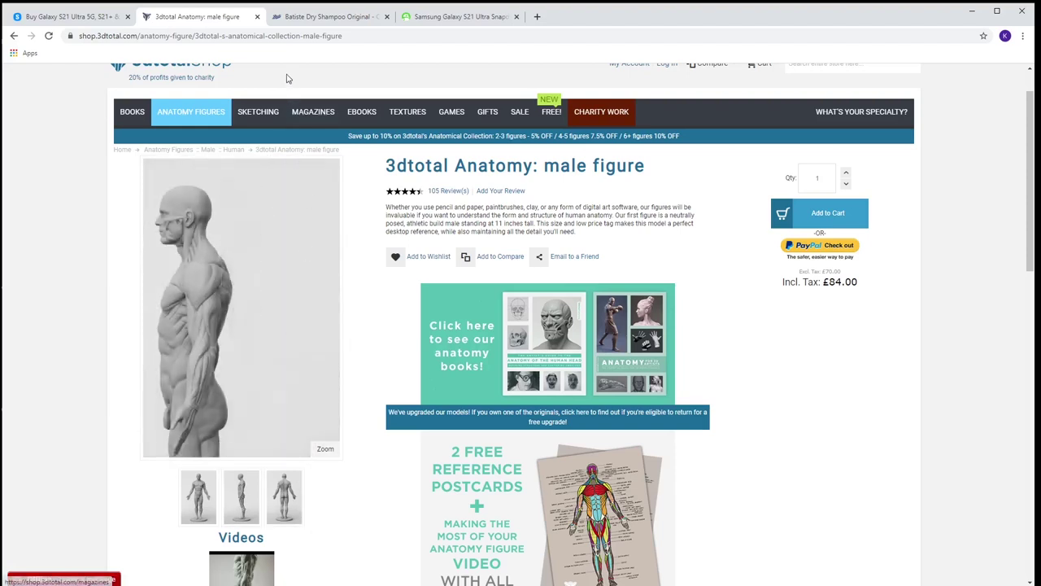
- Bring up the already loaded Batiste Dry Shampoo Original product page
{"action": "left_click", "coordinate": [317, 17]}
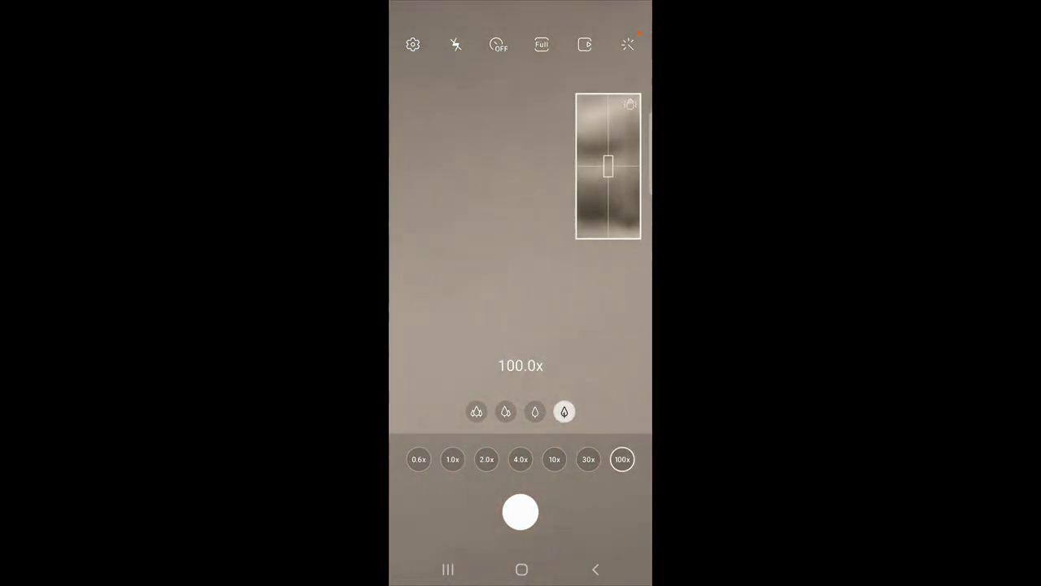
- In the Samsung phone's camera app, change the zoom to 30x and back down to 1.0x
{"action": "left_click", "coordinate": [588, 458]}
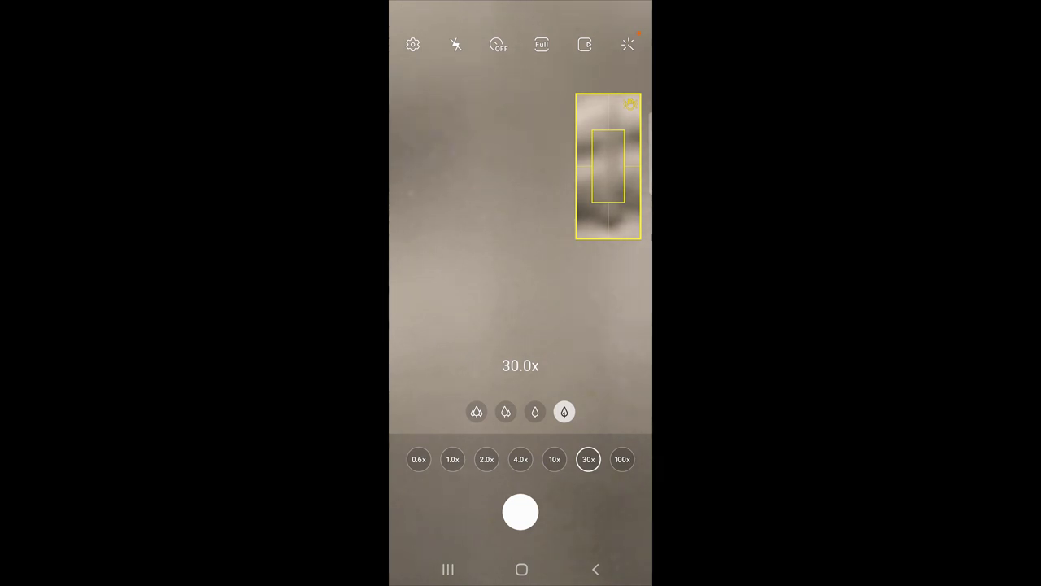
{"action": "left_click", "coordinate": [453, 459]}
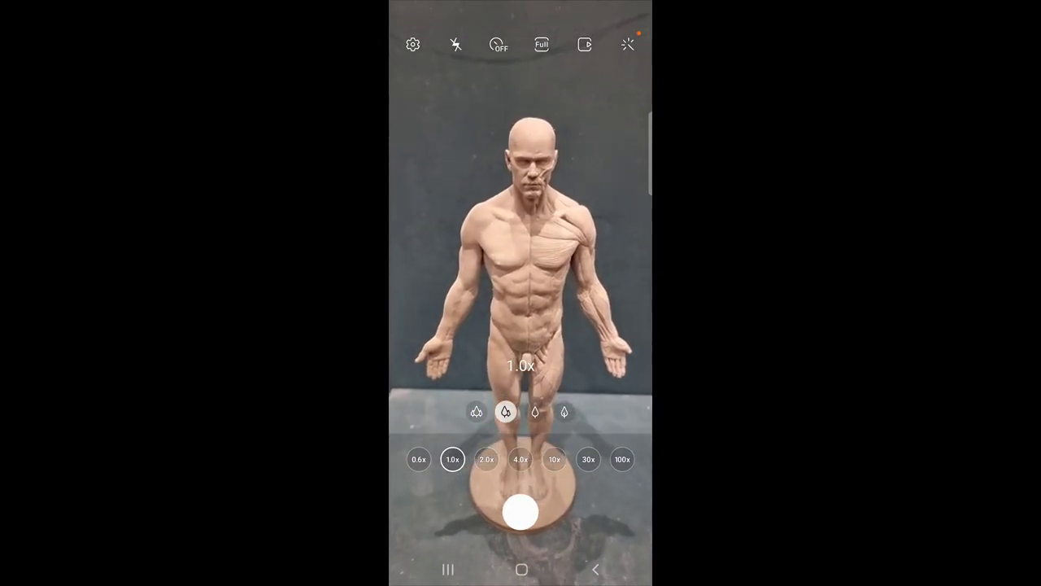
{"action": "left_click", "coordinate": [563, 358]}
- Switch the camera to Pro mode and open its ISO setting
{"action": "left_click", "coordinate": [621, 451]}
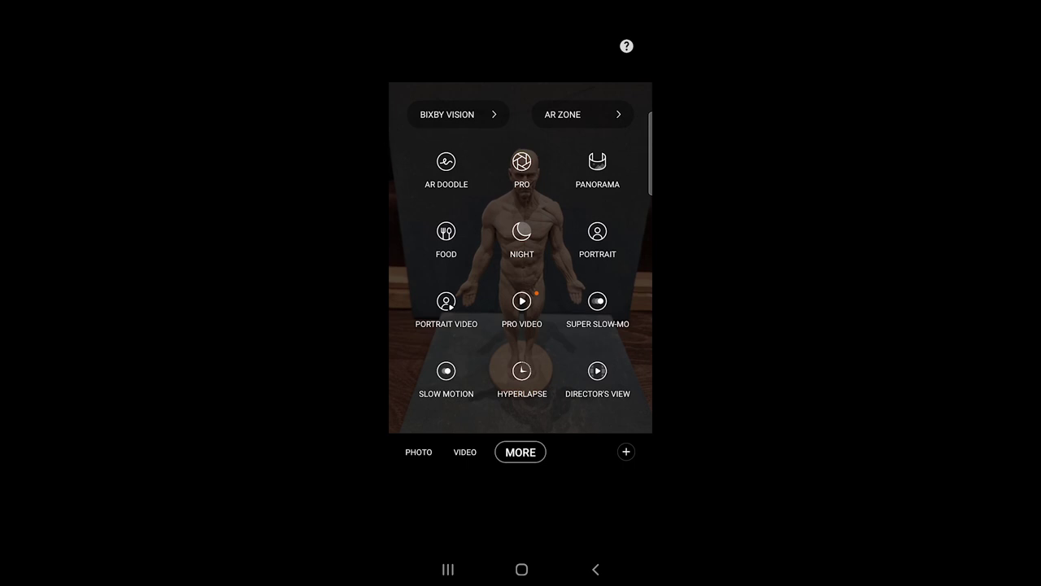
{"action": "left_click", "coordinate": [521, 167]}
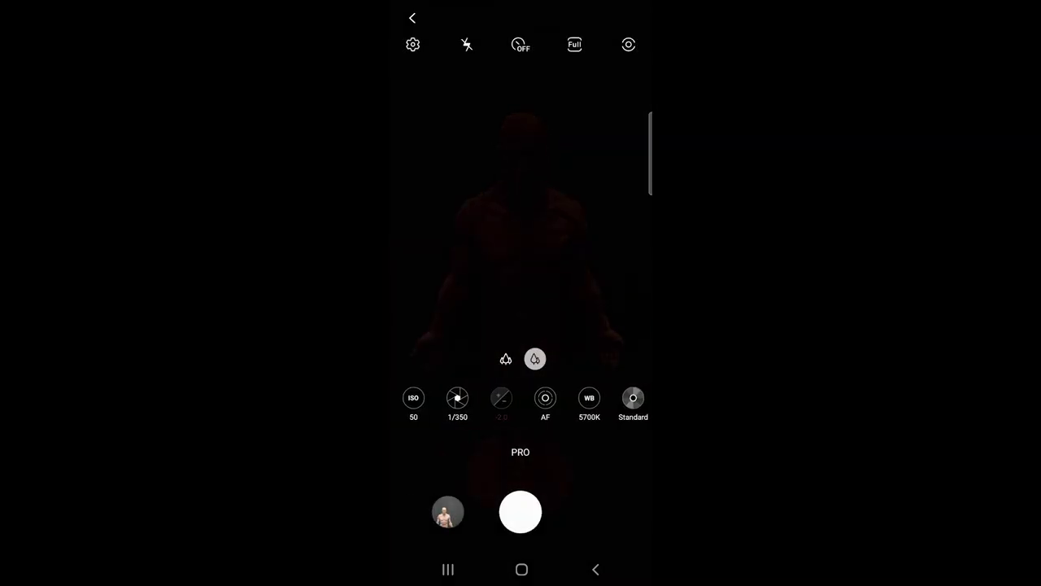
{"action": "left_click", "coordinate": [413, 397]}
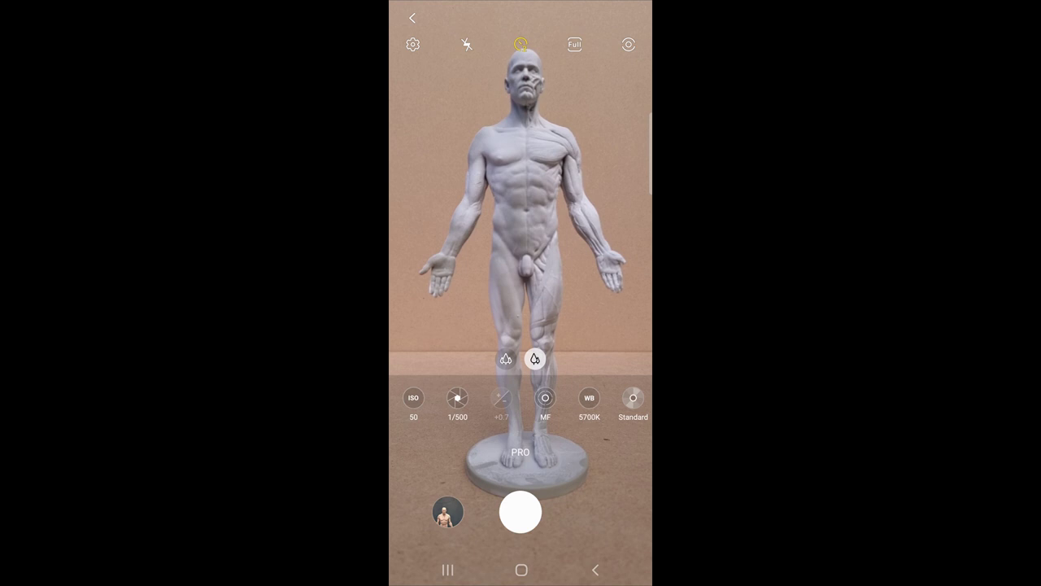
- Adjust the Pro mode manual focus on the anatomy figure toward the near end
{"action": "left_click", "coordinate": [545, 397]}
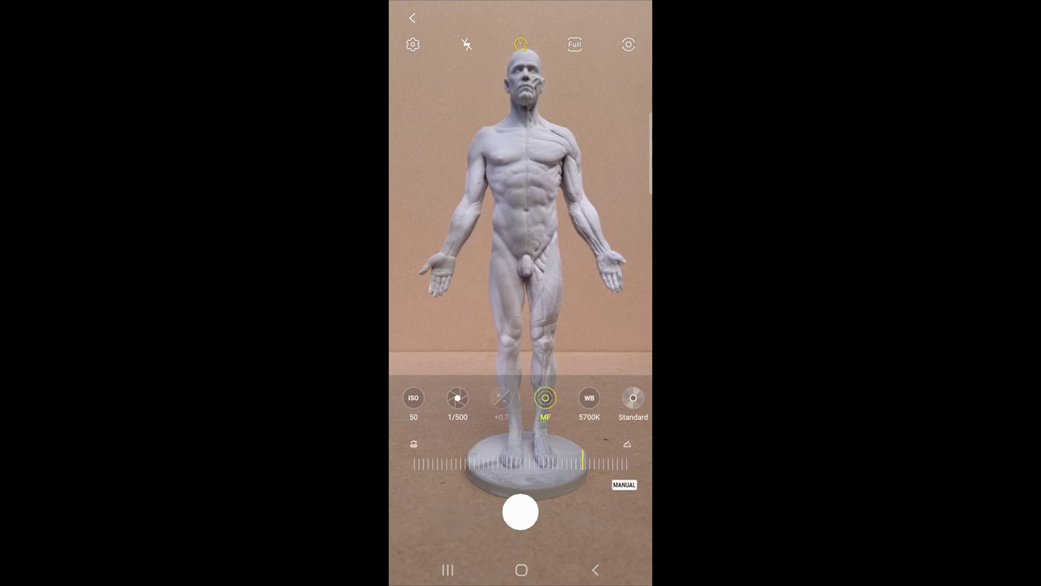
{"action": "mouse_move", "coordinate": [582, 462]}
{"action": "left_mouse_down"}
{"action": "mouse_move", "coordinate": [444, 462]}
{"action": "mouse_move", "coordinate": [482, 462]}
{"action": "left_mouse_up"}
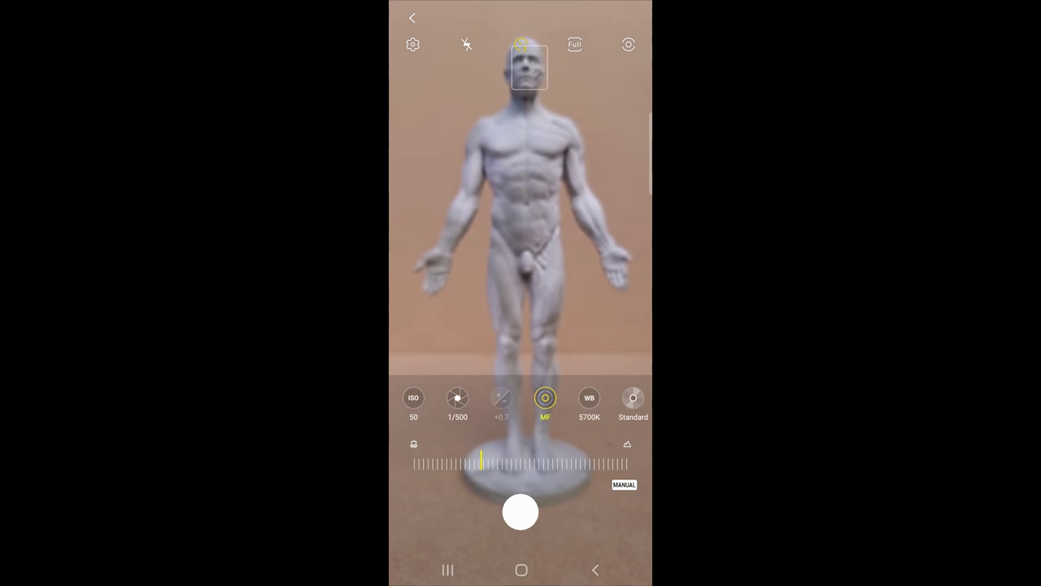
{"action": "left_click", "coordinate": [545, 398]}
{"action": "left_click", "coordinate": [545, 398]}
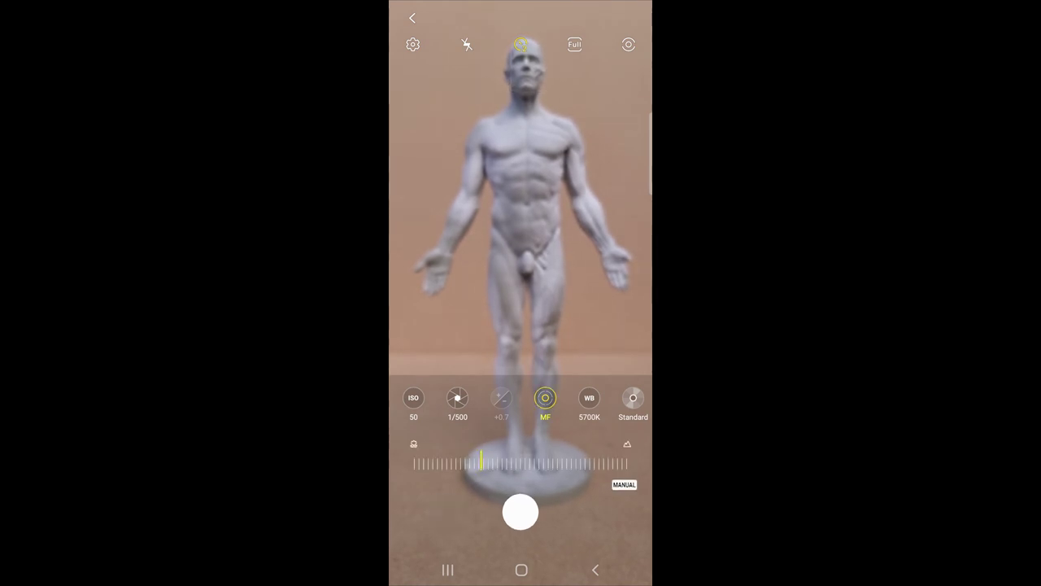
- Adjust the Pro mode white balance manually, trying 6000K and settling on 5700K
{"action": "left_click", "coordinate": [589, 397]}
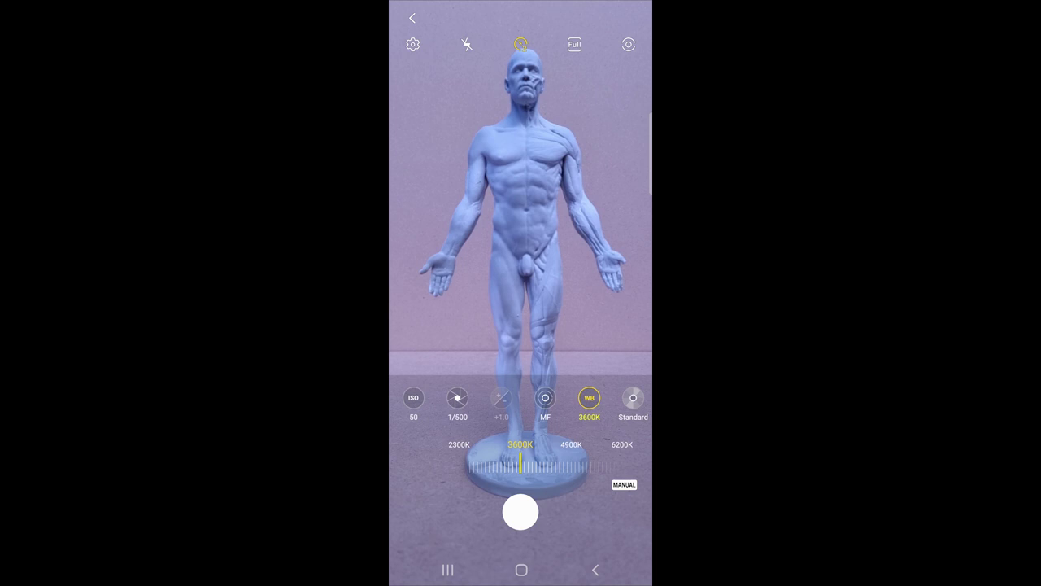
{"action": "left_click_drag", "start_coordinate": [520, 466], "coordinate": [474, 464]}
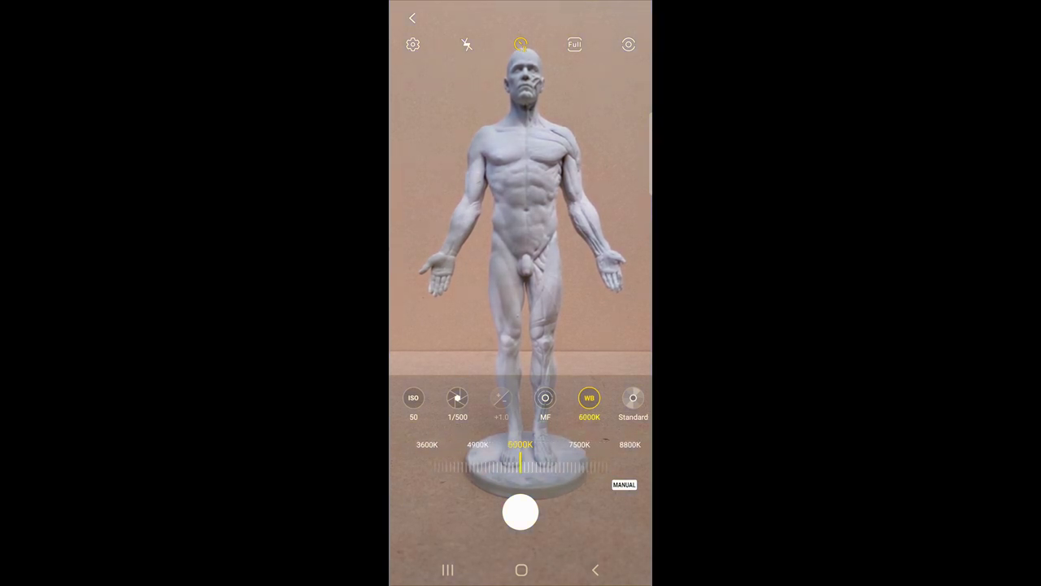
{"action": "left_click_drag", "start_coordinate": [521, 466], "coordinate": [532, 466]}
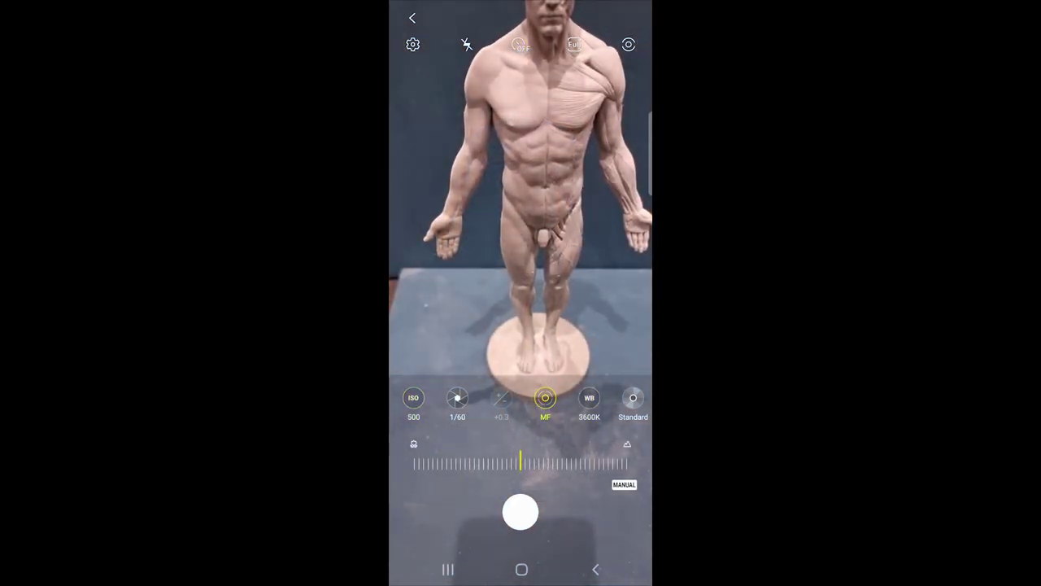
- Shift the manual focus toward the far end and leave the manual ISO at 50
{"action": "left_click", "coordinate": [545, 398]}
{"action": "left_click", "coordinate": [544, 398]}
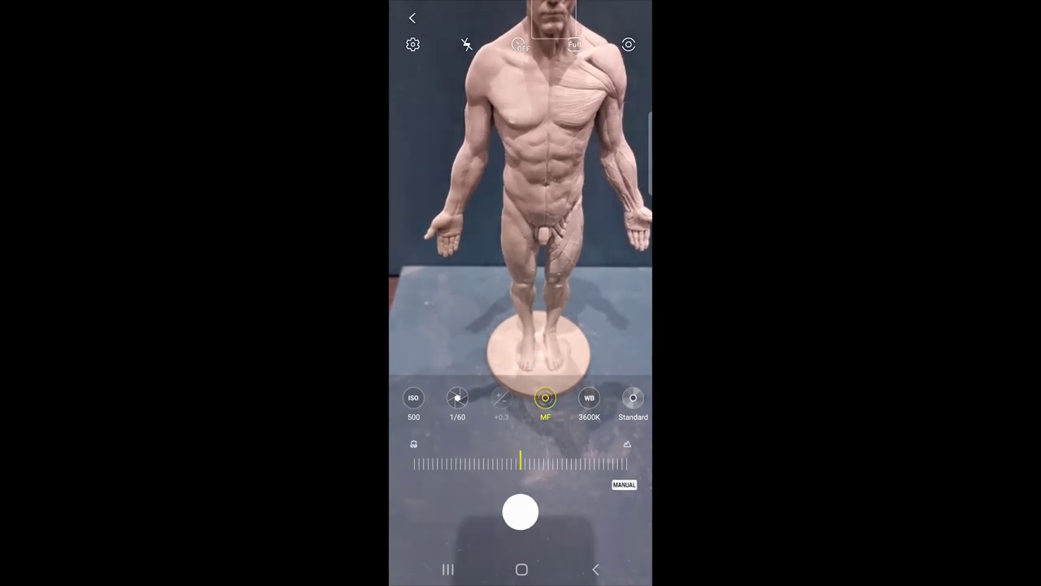
{"action": "mouse_move", "coordinate": [520, 462]}
{"action": "left_mouse_down"}
{"action": "mouse_move", "coordinate": [499, 462]}
{"action": "mouse_move", "coordinate": [596, 462]}
{"action": "mouse_move", "coordinate": [543, 462]}
{"action": "mouse_move", "coordinate": [583, 462]}
{"action": "left_mouse_up"}
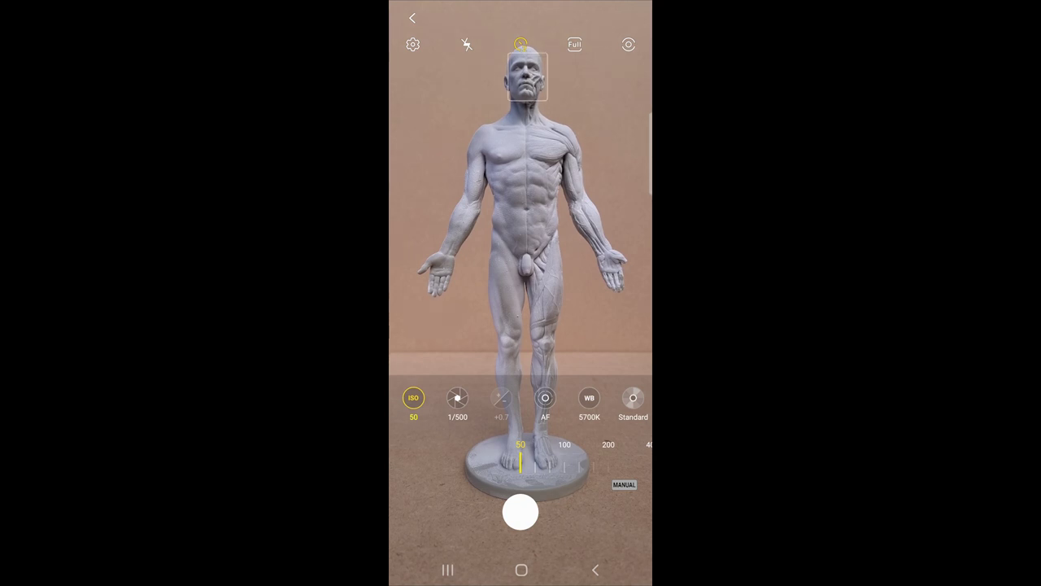
{"action": "mouse_move", "coordinate": [521, 463]}
{"action": "left_mouse_down"}
{"action": "mouse_move", "coordinate": [535, 463]}
{"action": "mouse_move", "coordinate": [521, 464]}
{"action": "left_mouse_up"}
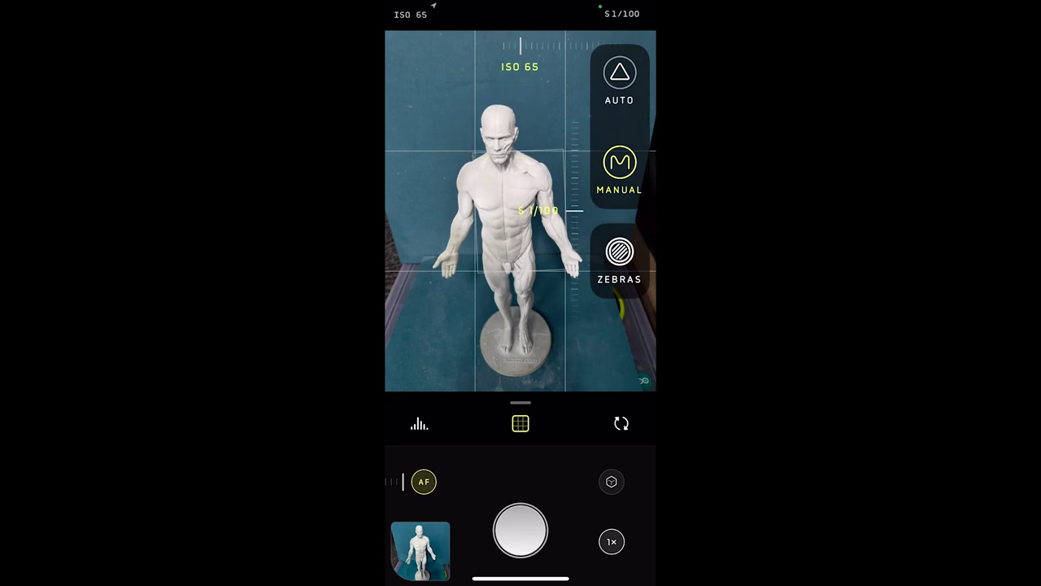
- Capture a series of five photos of the anatomy figure with manual exposure, turning the figure slightly between shots
{"action": "left_click", "coordinate": [520, 530]}
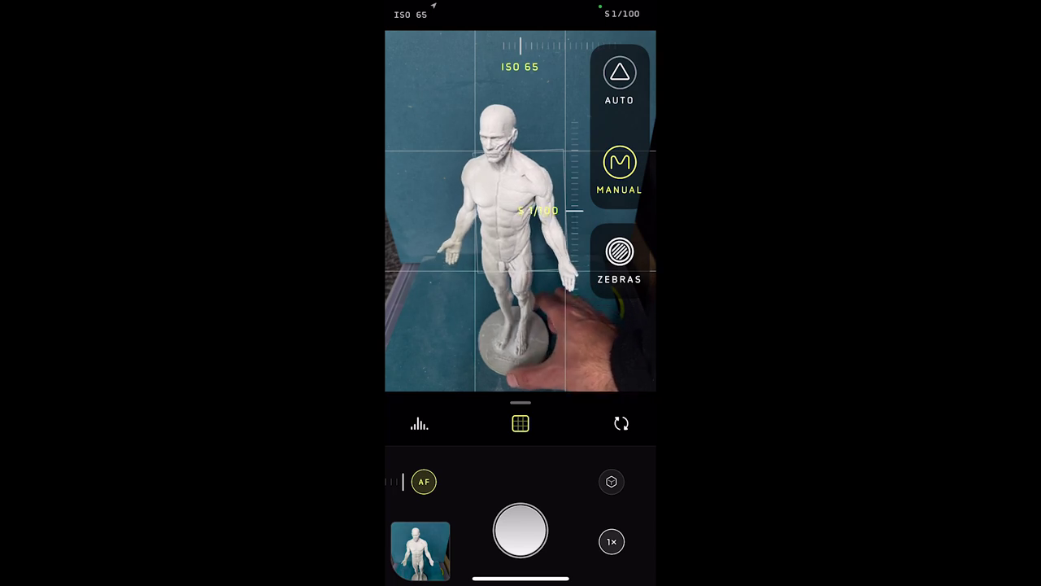
{"action": "left_click", "coordinate": [521, 530]}
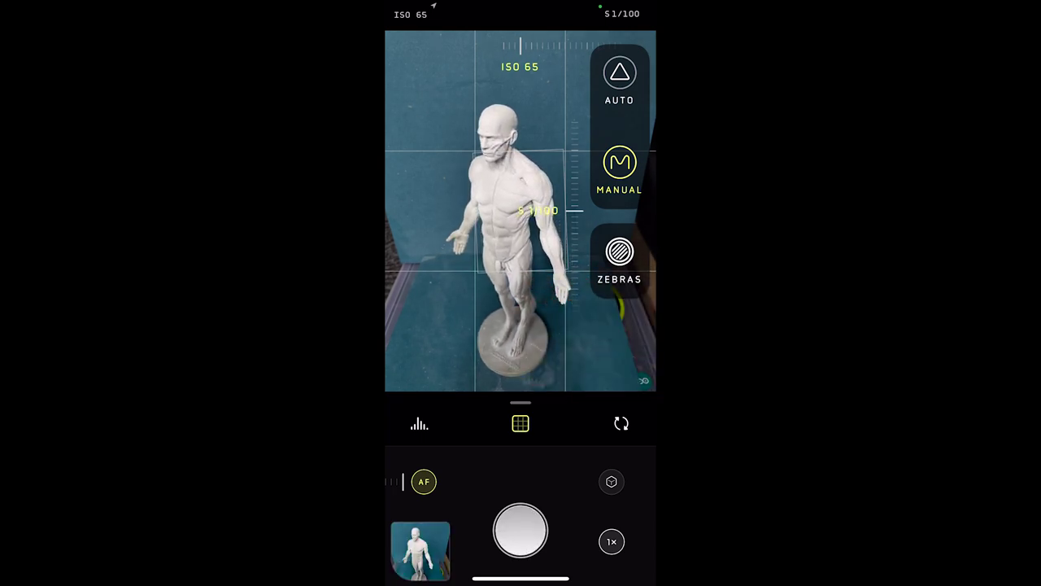
{"action": "left_click", "coordinate": [520, 530]}
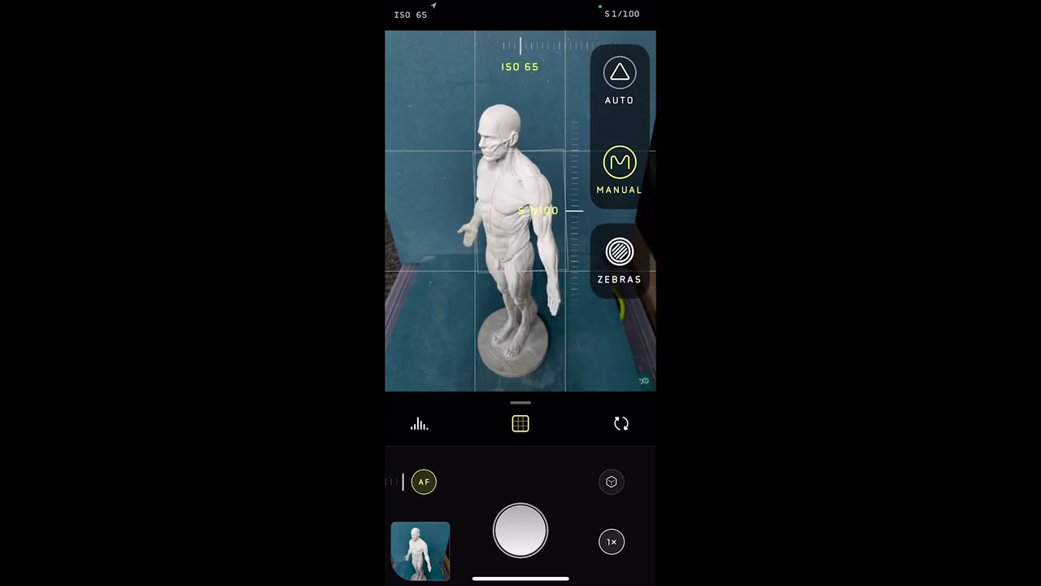
{"action": "left_click", "coordinate": [521, 530]}
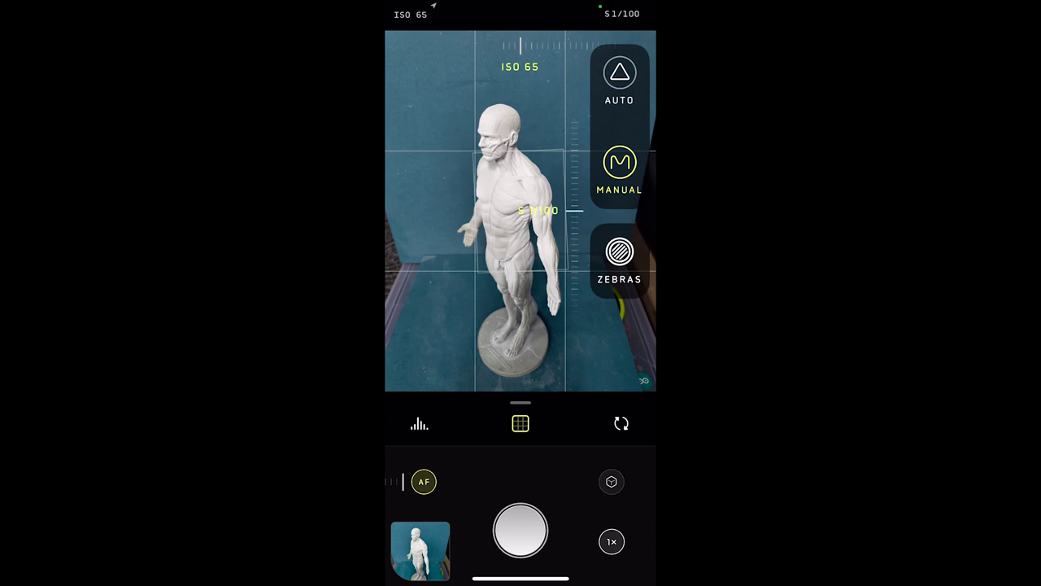
{"action": "left_click", "coordinate": [520, 530]}
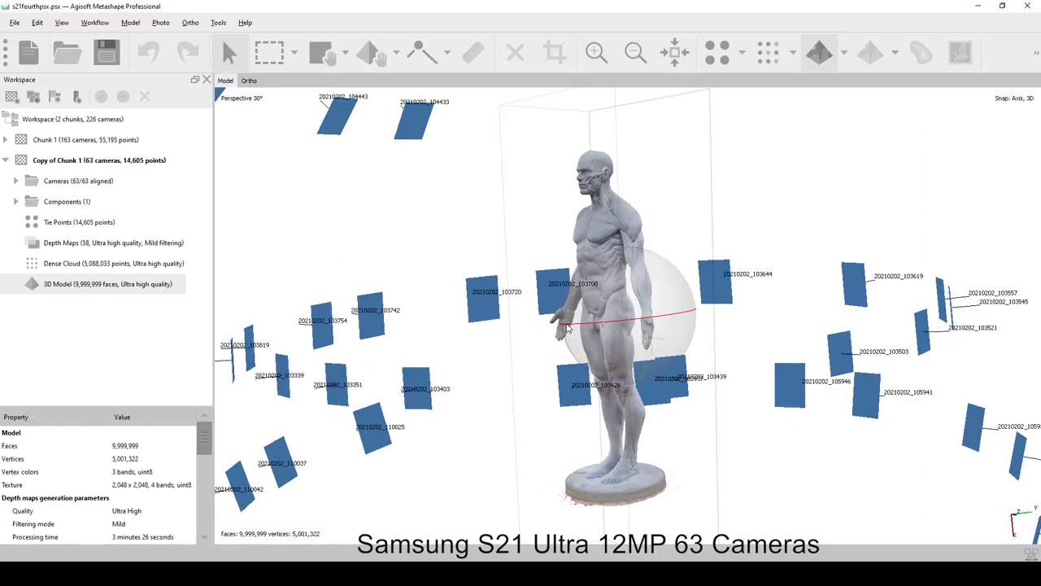
- In Agisoft Metashape, examine the textured 63-camera figure model and the camera positions around it, including a close front view
{"action": "left_click_drag", "start_coordinate": [568, 327], "coordinate": [529, 275]}
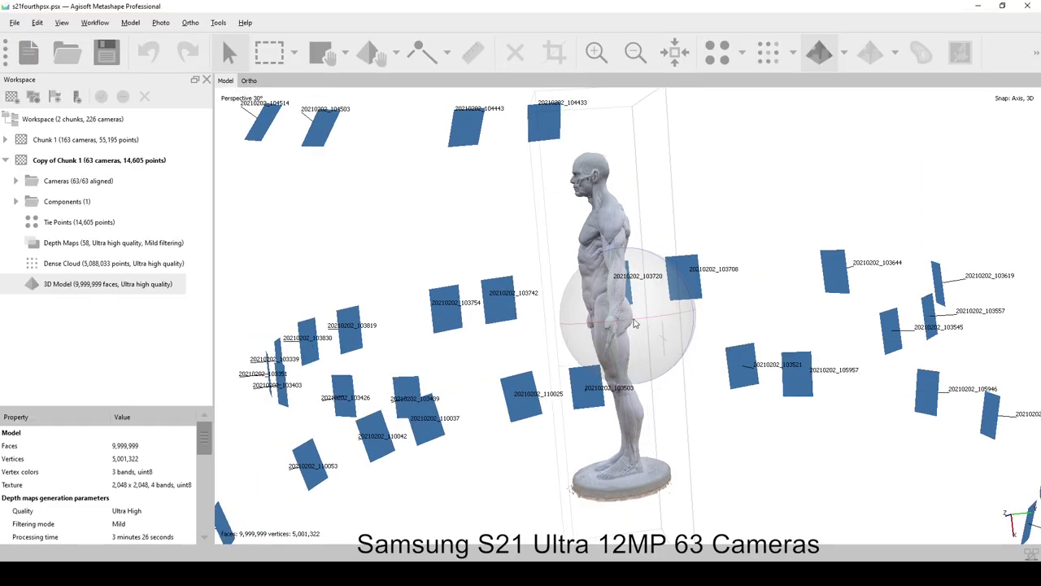
{"action": "left_click_drag", "start_coordinate": [686, 321], "coordinate": [543, 259]}
{"action": "scroll", "coordinate": [540, 259], "scroll_direction": "down", "scroll_amount": 5}
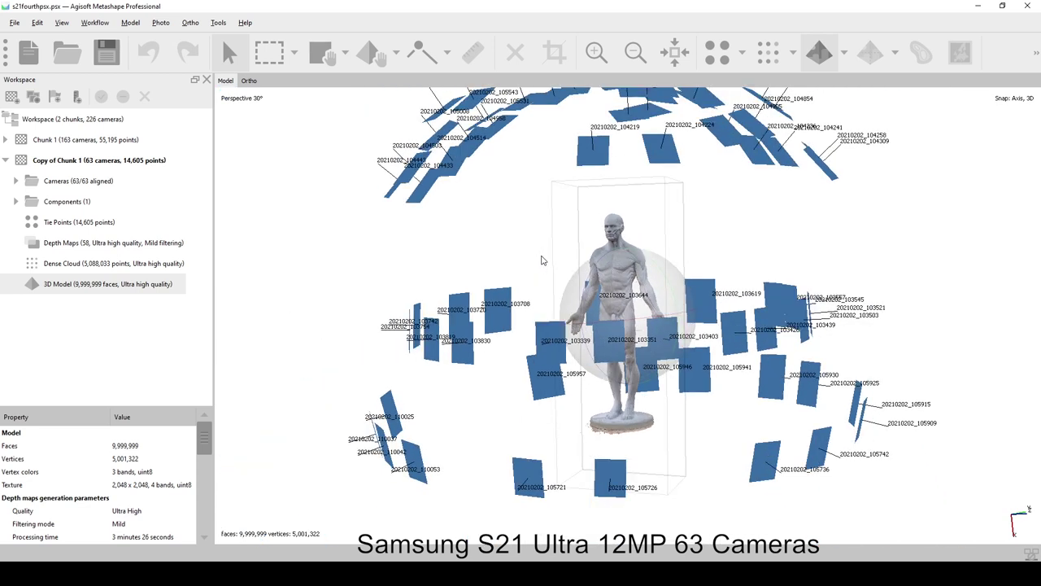
{"action": "scroll", "coordinate": [543, 259], "scroll_direction": "down", "scroll_amount": 3}
{"action": "scroll", "coordinate": [543, 260], "scroll_direction": "up", "scroll_amount": 5}
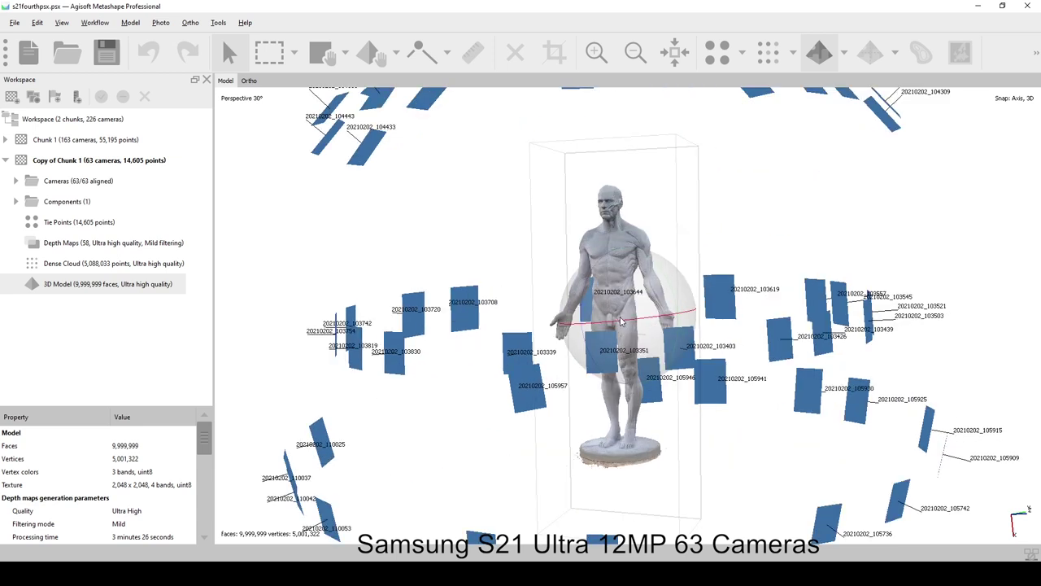
{"action": "left_click_drag", "start_coordinate": [620, 321], "coordinate": [626, 289]}
{"action": "scroll", "coordinate": [626, 288], "scroll_direction": "up", "scroll_amount": 5}
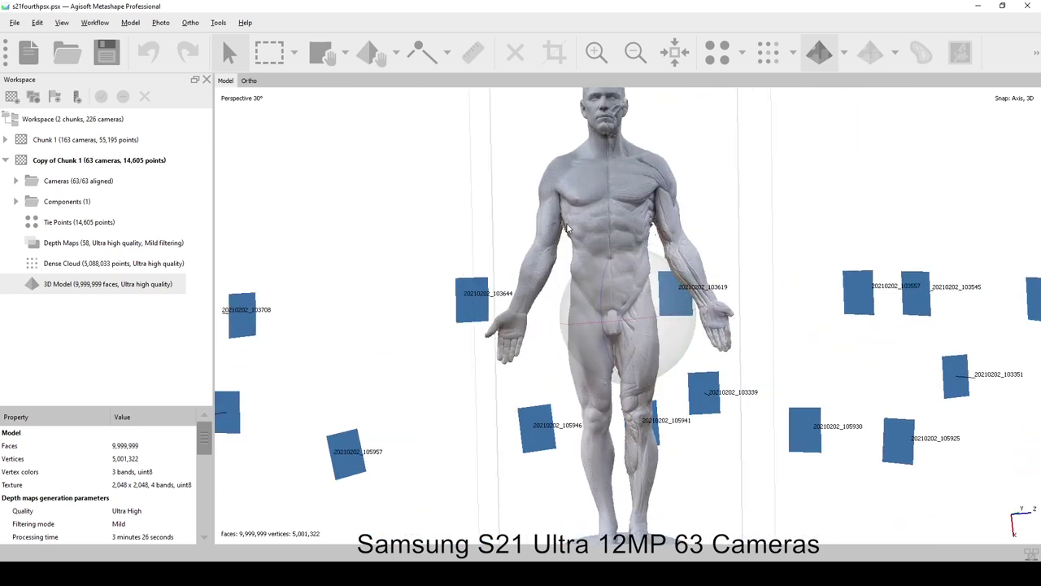
{"action": "double_click", "coordinate": [618, 232]}
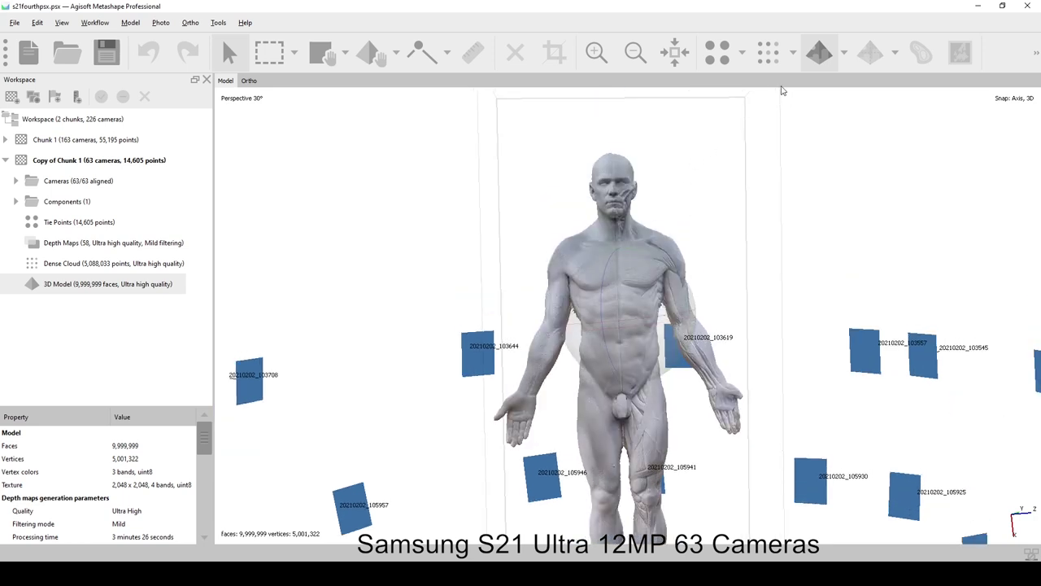
- Display the 63-camera model as a solid shaded mesh and examine its surface detail from front and back
{"action": "left_click", "coordinate": [843, 54]}
{"action": "left_click", "coordinate": [848, 98]}
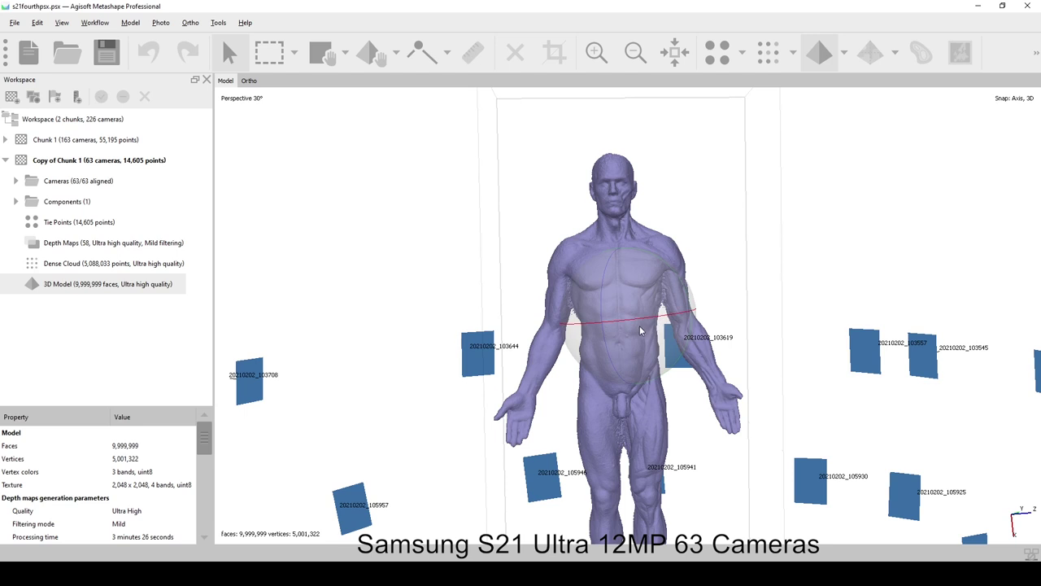
{"action": "left_click_drag", "start_coordinate": [636, 330], "coordinate": [547, 332]}
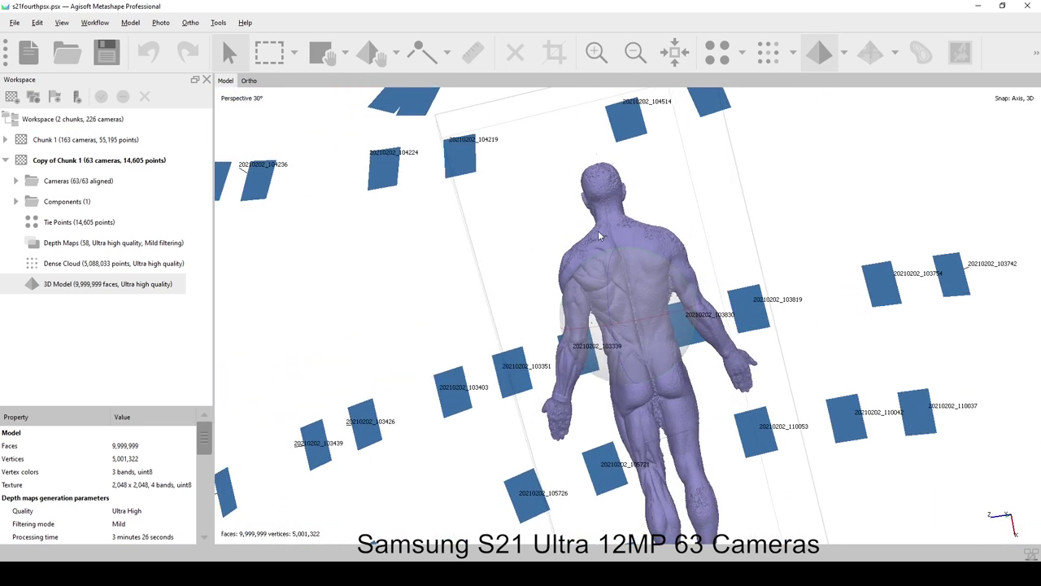
{"action": "scroll", "coordinate": [598, 236], "scroll_direction": "up", "scroll_amount": 3}
{"action": "left_click_drag", "start_coordinate": [574, 270], "coordinate": [579, 198]}
{"action": "left_click_drag", "start_coordinate": [511, 248], "coordinate": [523, 358]}
{"action": "left_click_drag", "start_coordinate": [459, 266], "coordinate": [488, 386]}
{"action": "left_click_drag", "start_coordinate": [479, 314], "coordinate": [573, 279]}
{"action": "left_click_drag", "start_coordinate": [599, 317], "coordinate": [553, 345]}
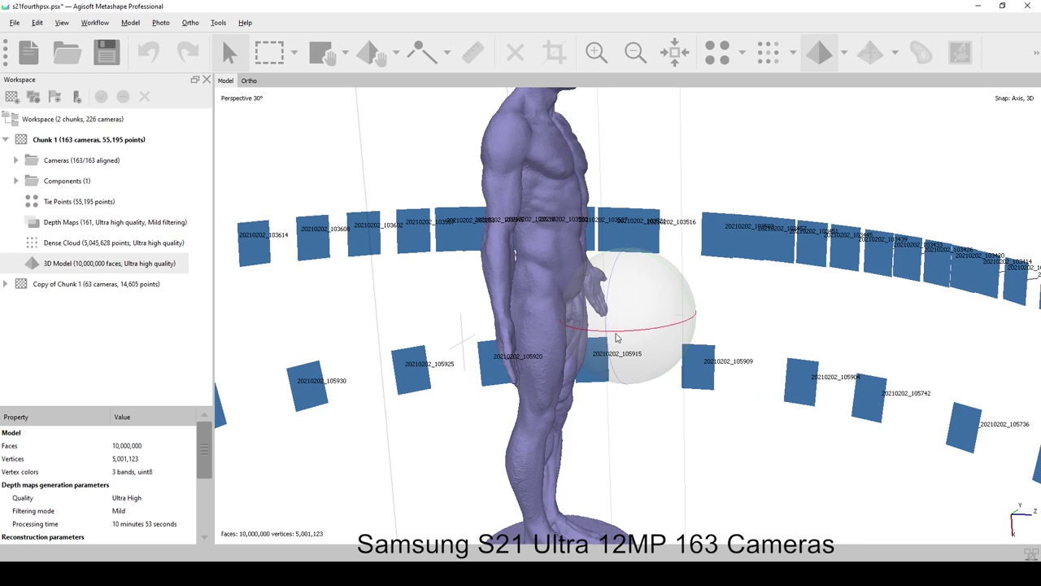
- Examine the solid 163-camera figure mesh from the side, front and back, including the upper back up close
{"action": "left_click_drag", "start_coordinate": [612, 339], "coordinate": [508, 265]}
{"action": "left_click_drag", "start_coordinate": [523, 310], "coordinate": [611, 324]}
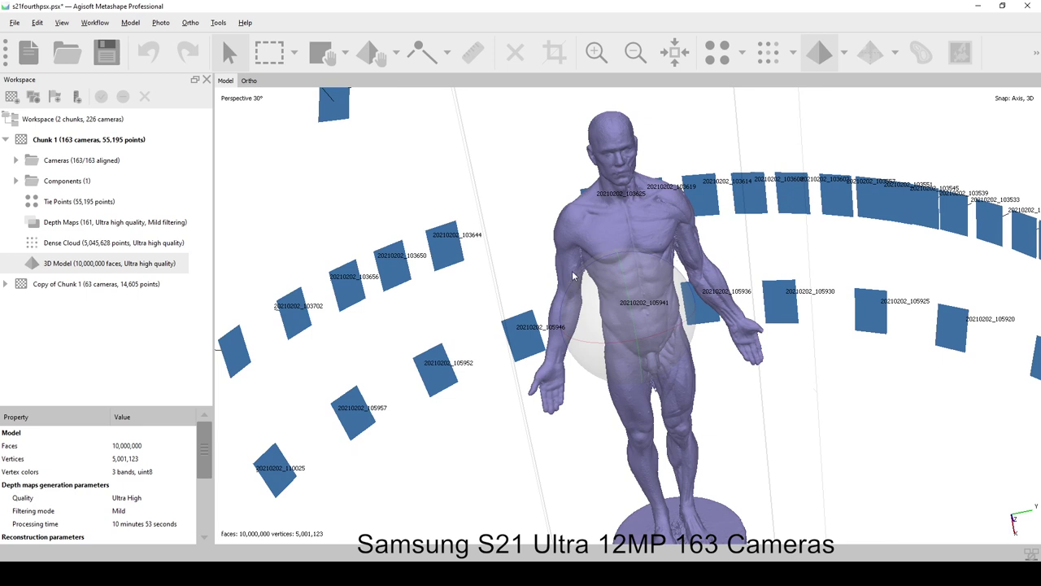
{"action": "left_click_drag", "start_coordinate": [573, 275], "coordinate": [462, 253]}
{"action": "middle_click_drag", "start_coordinate": [463, 252], "coordinate": [427, 245]}
{"action": "left_click_drag", "start_coordinate": [627, 347], "coordinate": [557, 340]}
{"action": "middle_click_drag", "start_coordinate": [556, 340], "coordinate": [465, 320]}
{"action": "scroll", "coordinate": [436, 291], "scroll_direction": "down", "scroll_amount": 3}
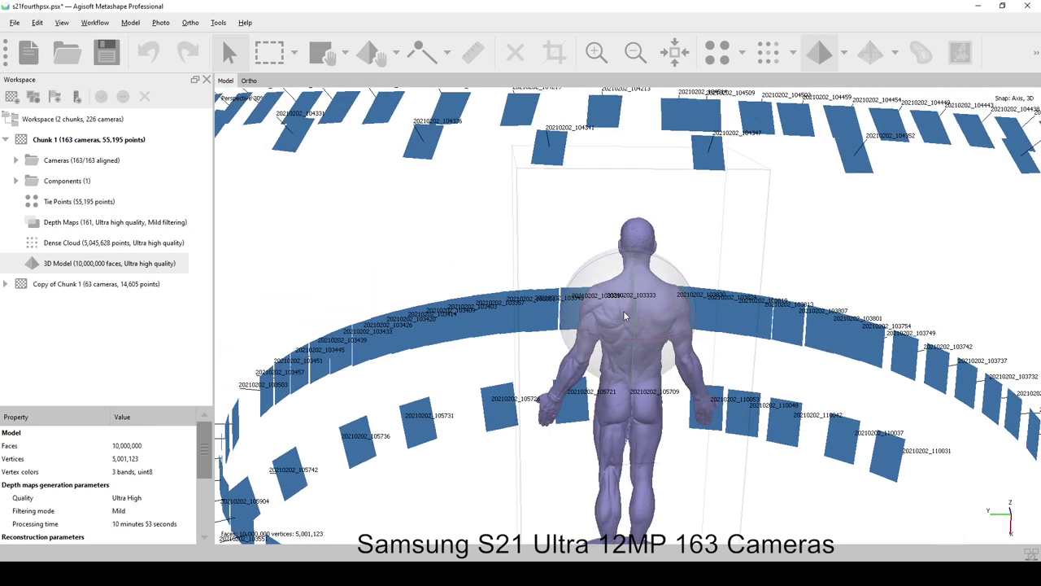
{"action": "scroll", "coordinate": [624, 315], "scroll_direction": "up", "scroll_amount": 5}
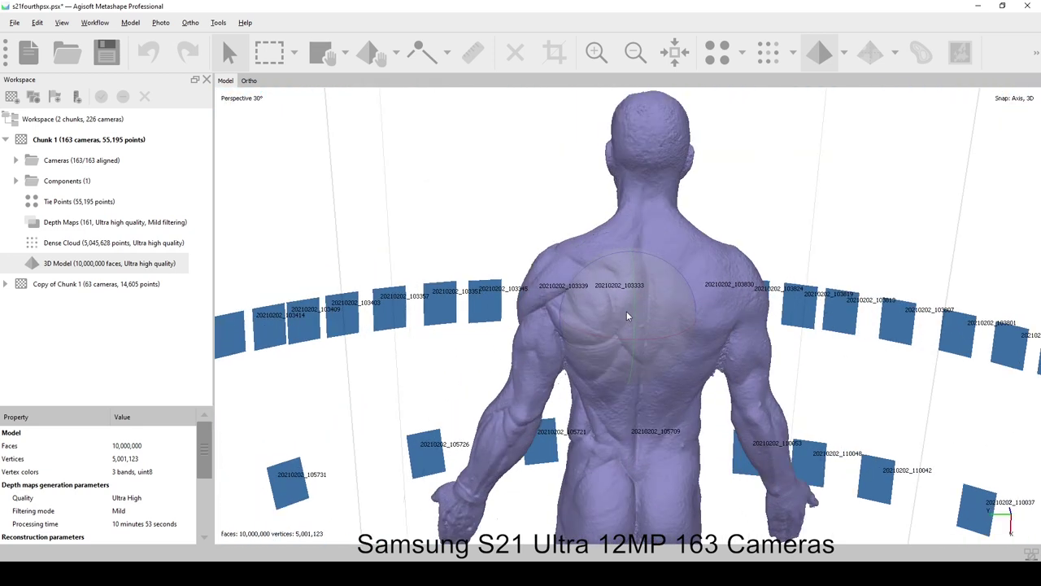
{"action": "scroll", "coordinate": [626, 310], "scroll_direction": "up", "scroll_amount": 1}
{"action": "scroll", "coordinate": [627, 312], "scroll_direction": "down", "scroll_amount": 4}
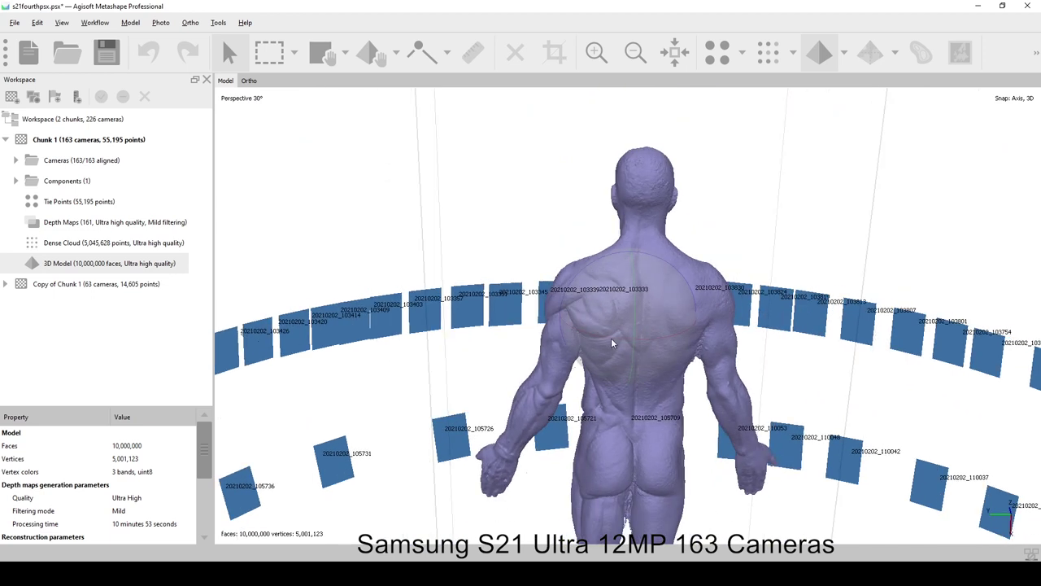
- Inspect the side and legs of the 163-camera mesh, and view the figure from the front in shaded display
{"action": "left_click_drag", "start_coordinate": [611, 341], "coordinate": [704, 353]}
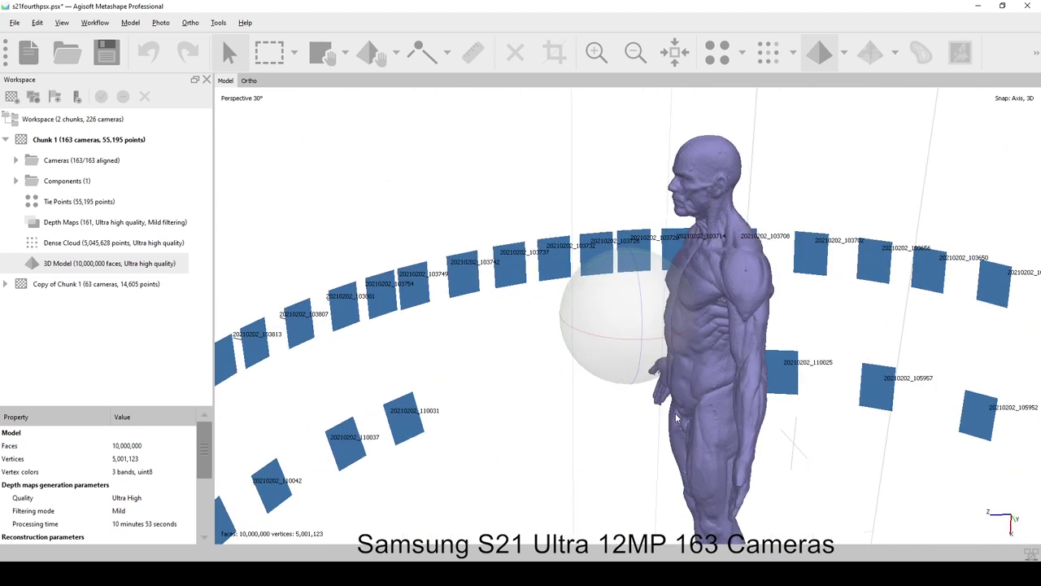
{"action": "middle_click_drag", "start_coordinate": [599, 339], "coordinate": [516, 271]}
{"action": "scroll", "coordinate": [479, 259], "scroll_direction": "up", "scroll_amount": 1}
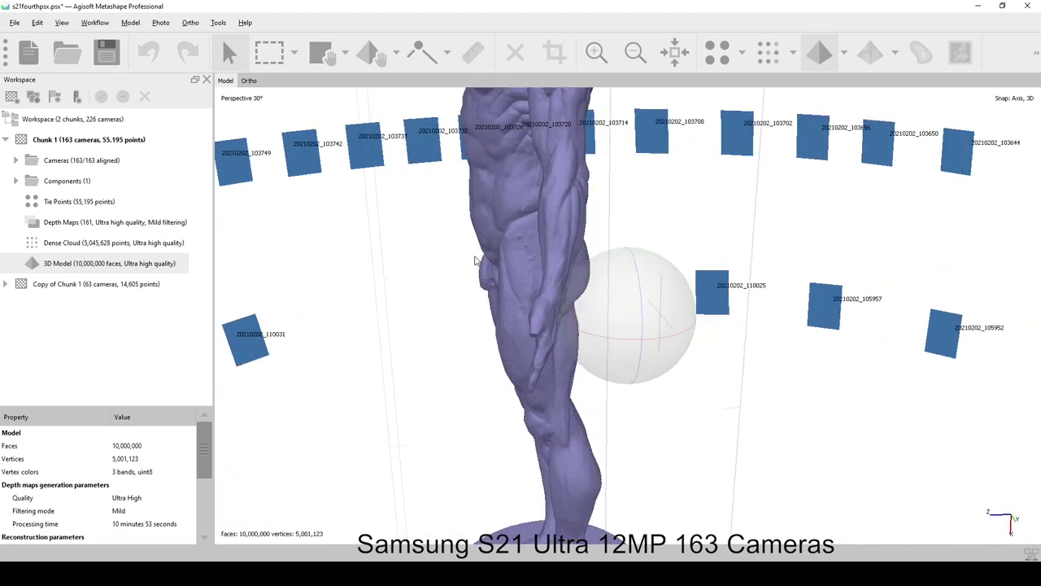
{"action": "left_click_drag", "start_coordinate": [550, 335], "coordinate": [640, 301]}
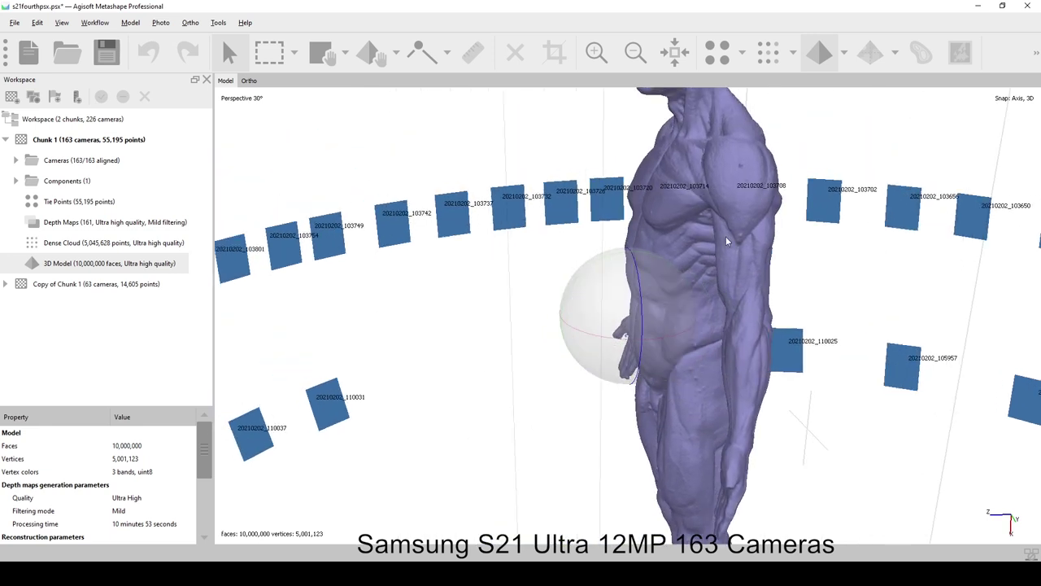
{"action": "mouse_move", "coordinate": [591, 334]}
{"action": "left_mouse_down"}
{"action": "mouse_move", "coordinate": [650, 341]}
{"action": "mouse_move", "coordinate": [593, 363]}
{"action": "mouse_move", "coordinate": [586, 301]}
{"action": "mouse_move", "coordinate": [516, 236]}
{"action": "mouse_move", "coordinate": [496, 235]}
{"action": "mouse_move", "coordinate": [445, 326]}
{"action": "mouse_move", "coordinate": [615, 244]}
{"action": "mouse_move", "coordinate": [659, 329]}
{"action": "mouse_move", "coordinate": [579, 325]}
{"action": "left_mouse_up"}
{"action": "scroll", "coordinate": [579, 326], "scroll_direction": "down", "scroll_amount": 2}
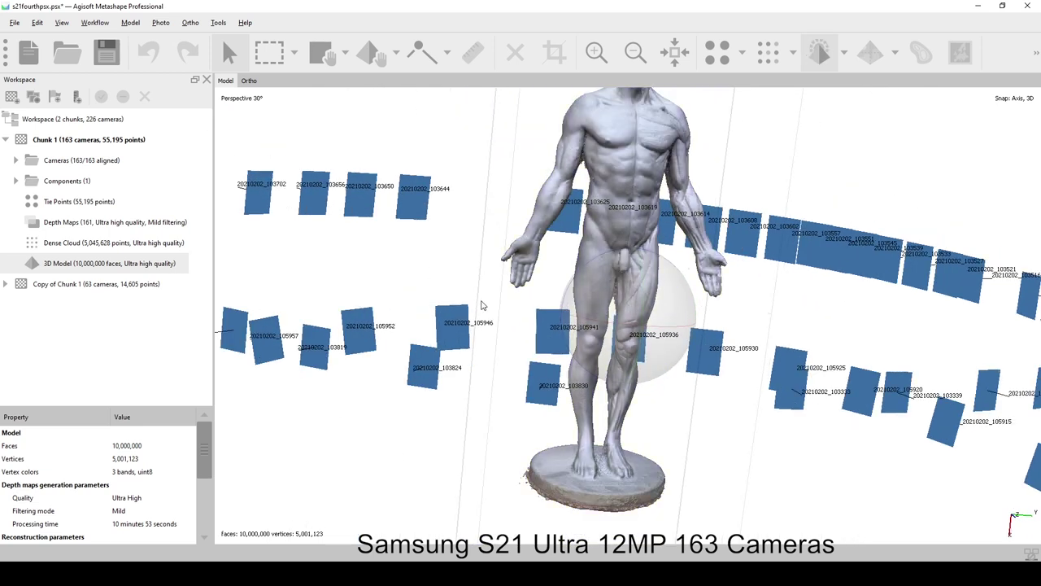
{"action": "mouse_move", "coordinate": [484, 303]}
{"action": "left_mouse_down"}
{"action": "mouse_move", "coordinate": [483, 317]}
{"action": "mouse_move", "coordinate": [488, 309]}
{"action": "left_mouse_up"}
{"action": "scroll", "coordinate": [485, 302], "scroll_direction": "down", "scroll_amount": 2}
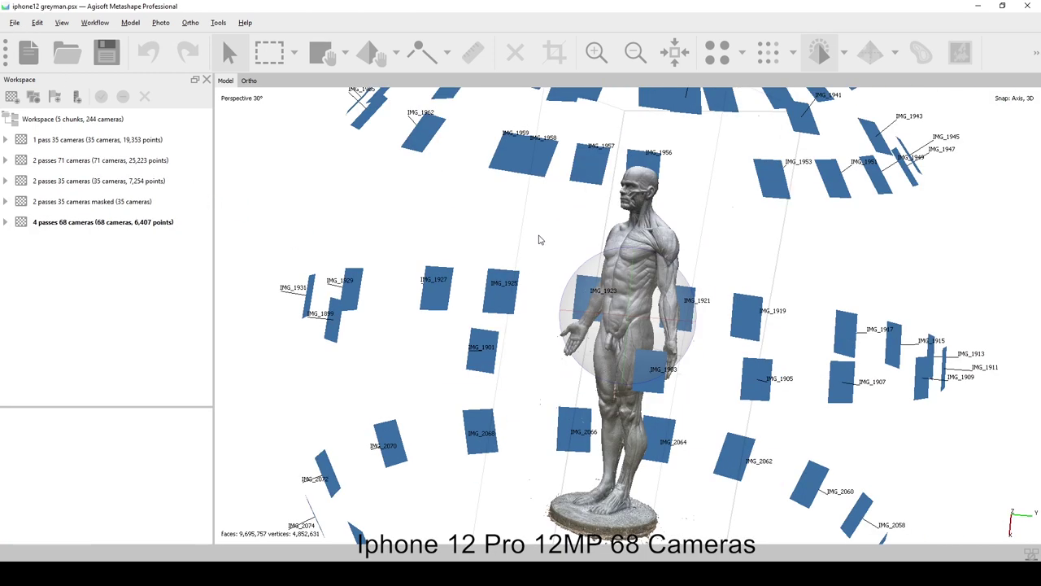
- Examine the shaded 68-camera model in the iphone12 greyman project from the front, back and side
{"action": "scroll", "coordinate": [538, 239], "scroll_direction": "up", "scroll_amount": 3}
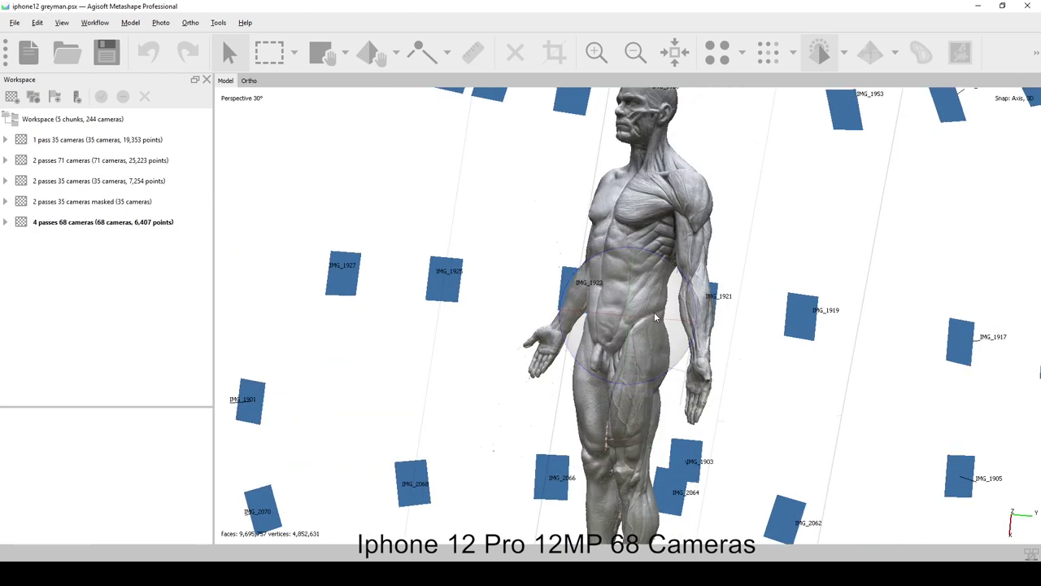
{"action": "left_click_drag", "start_coordinate": [613, 326], "coordinate": [656, 324]}
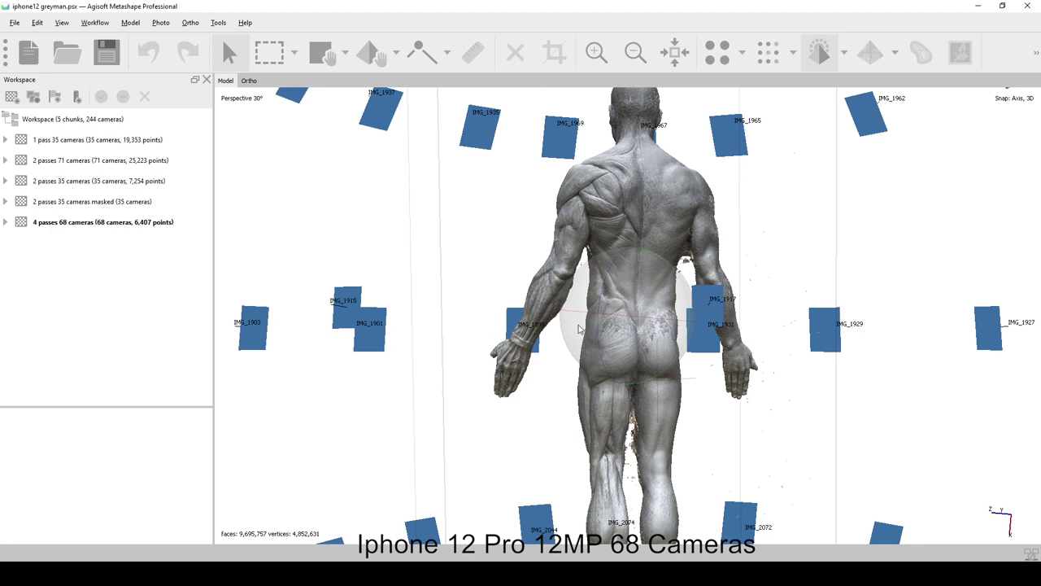
{"action": "mouse_move", "coordinate": [577, 329]}
{"action": "left_mouse_down"}
{"action": "mouse_move", "coordinate": [548, 330]}
{"action": "mouse_move", "coordinate": [560, 320]}
{"action": "left_mouse_up"}
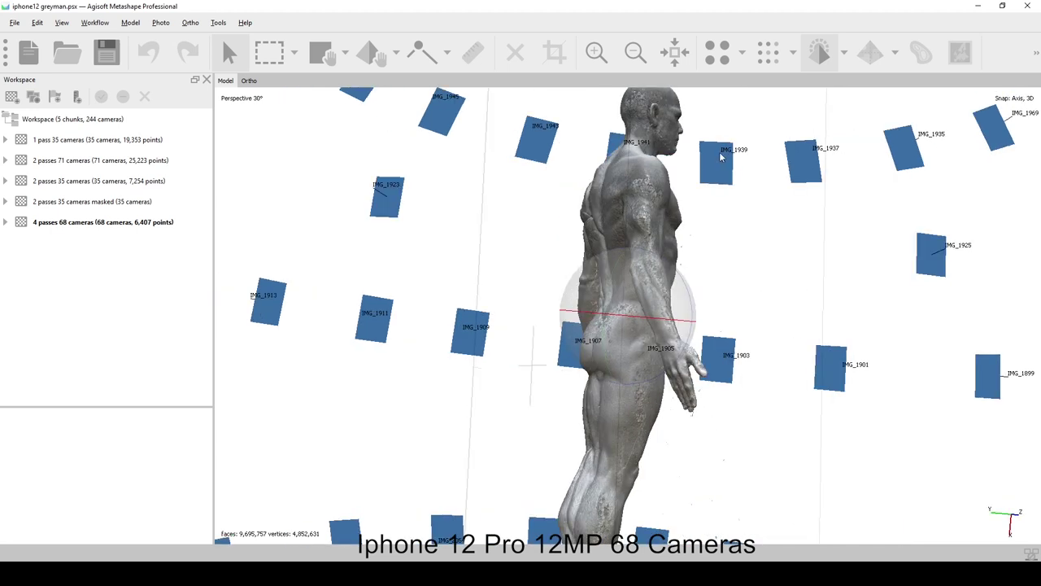
- Display the 68-camera iPhone model as a solid mesh and inspect the head, shoulders and upper back
{"action": "left_click", "coordinate": [844, 52]}
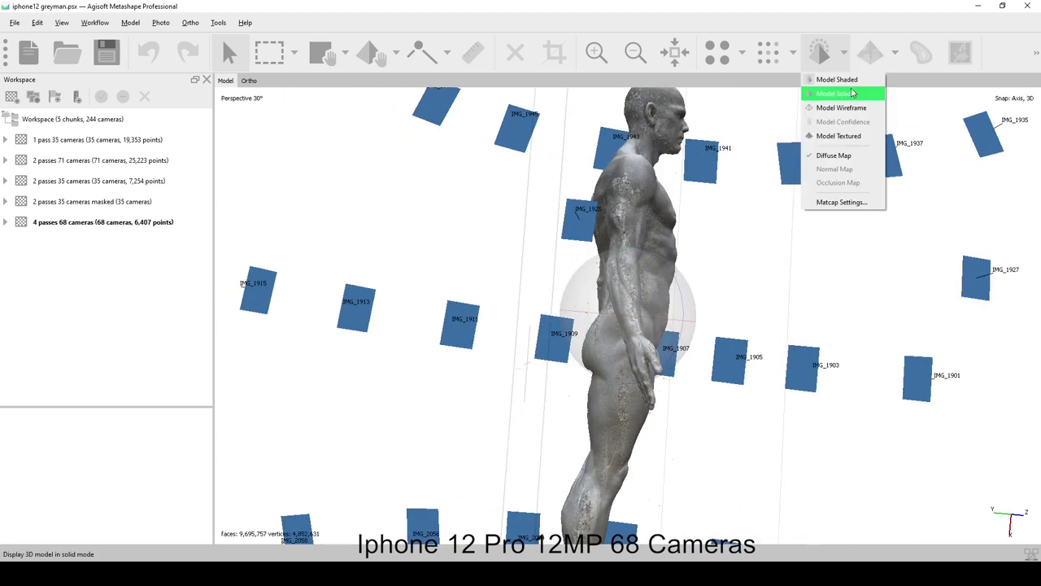
{"action": "left_click", "coordinate": [852, 95]}
{"action": "middle_click_drag", "start_coordinate": [670, 197], "coordinate": [704, 245]}
{"action": "scroll", "coordinate": [670, 242], "scroll_direction": "up", "scroll_amount": 2}
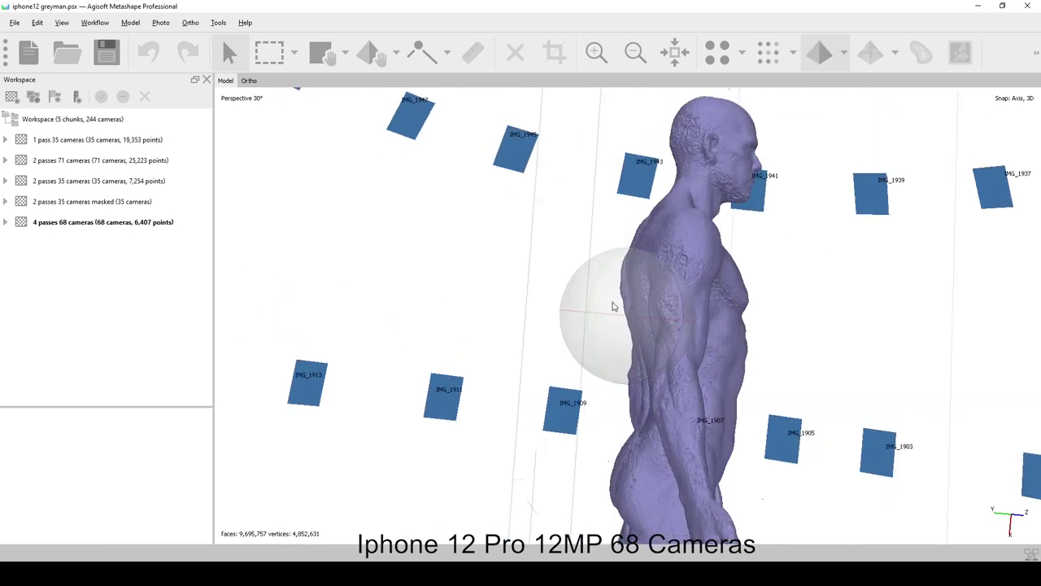
{"action": "left_click_drag", "start_coordinate": [611, 316], "coordinate": [665, 265]}
{"action": "left_click_drag", "start_coordinate": [483, 245], "coordinate": [590, 154]}
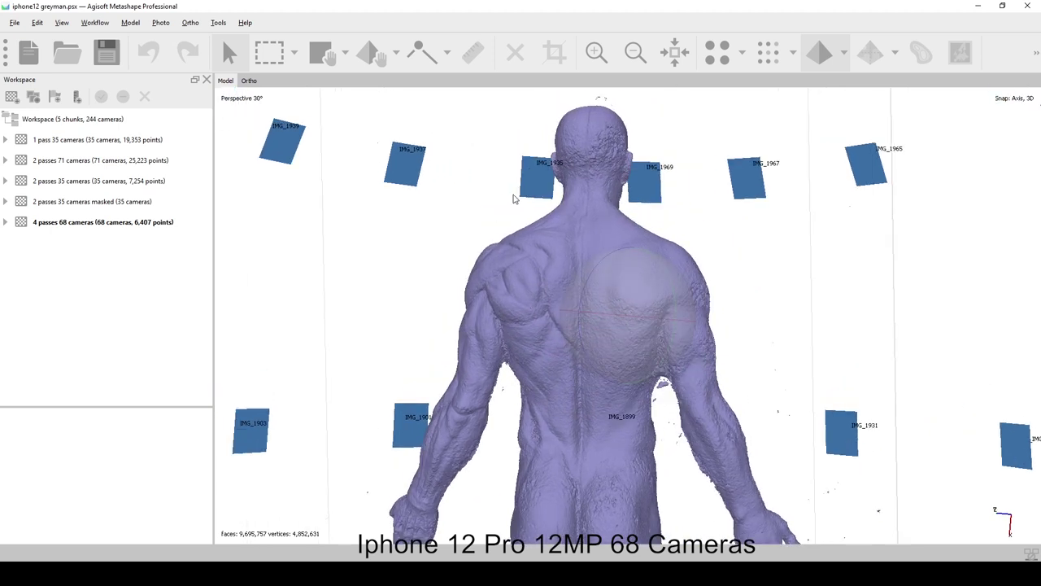
- Examine the solid 68-camera mesh from the lower back and legs around to the full front of the figure
{"action": "middle_click_drag", "start_coordinate": [488, 277], "coordinate": [527, 198]}
{"action": "scroll", "coordinate": [515, 224], "scroll_direction": "down", "scroll_amount": 2}
{"action": "middle_click_drag", "start_coordinate": [525, 358], "coordinate": [499, 293]}
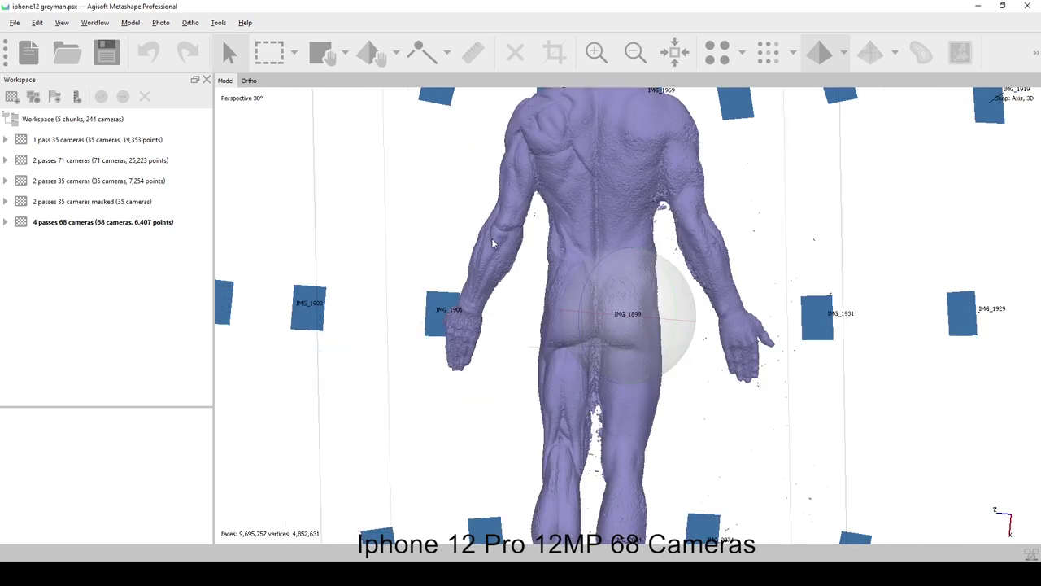
{"action": "left_click_drag", "start_coordinate": [500, 293], "coordinate": [504, 311]}
{"action": "left_click_drag", "start_coordinate": [637, 319], "coordinate": [492, 248]}
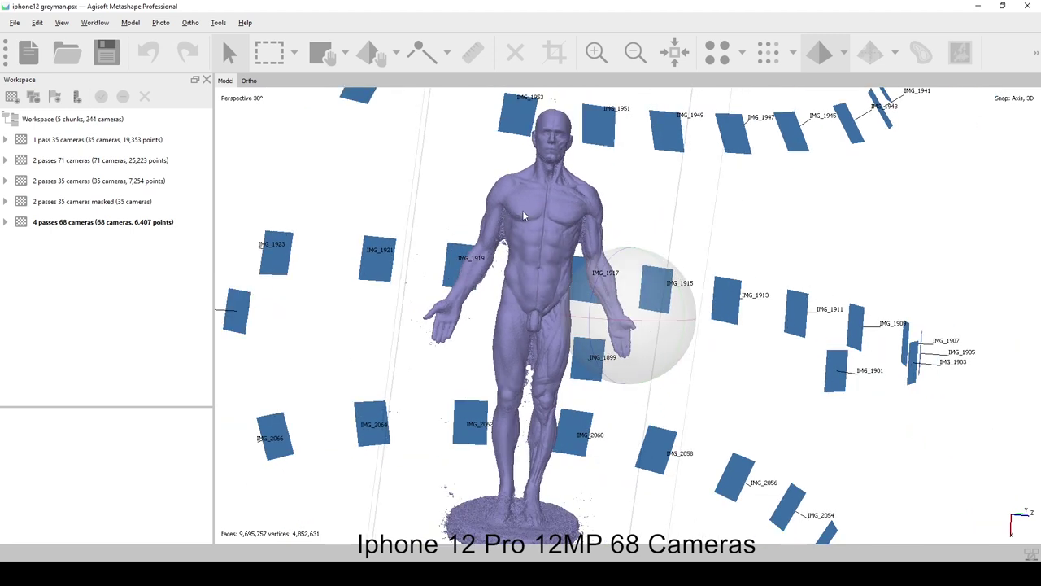
{"action": "left_click_drag", "start_coordinate": [527, 211], "coordinate": [554, 239]}
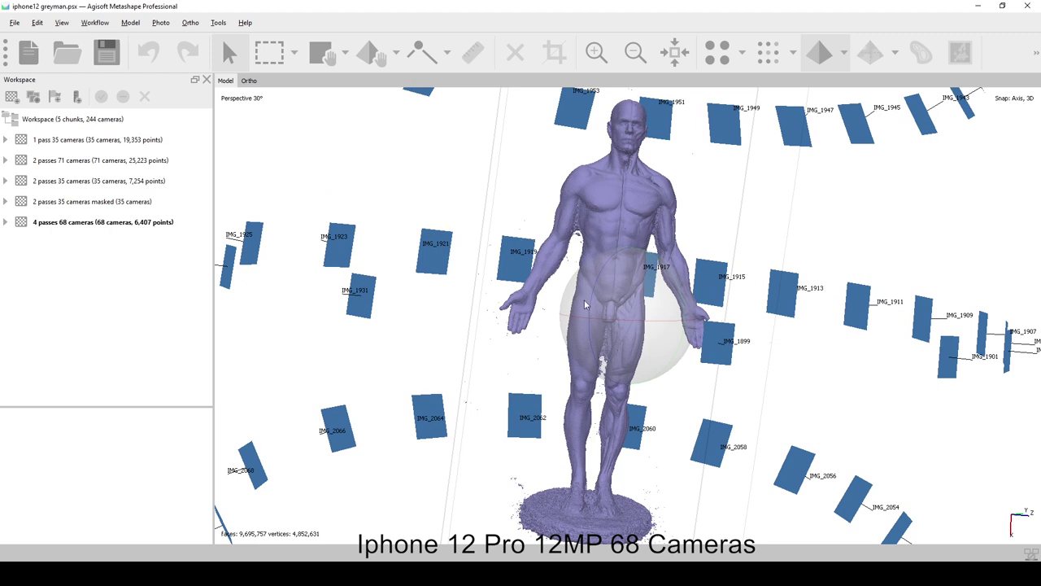
{"action": "scroll", "coordinate": [544, 228], "scroll_direction": "up", "scroll_amount": 2}
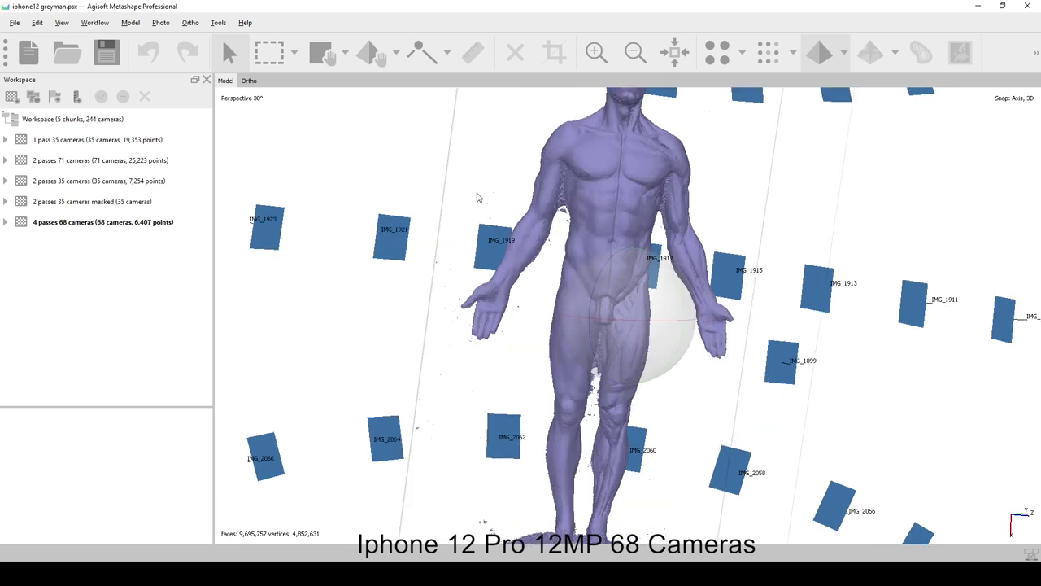
{"action": "left_click_drag", "start_coordinate": [480, 210], "coordinate": [491, 256]}
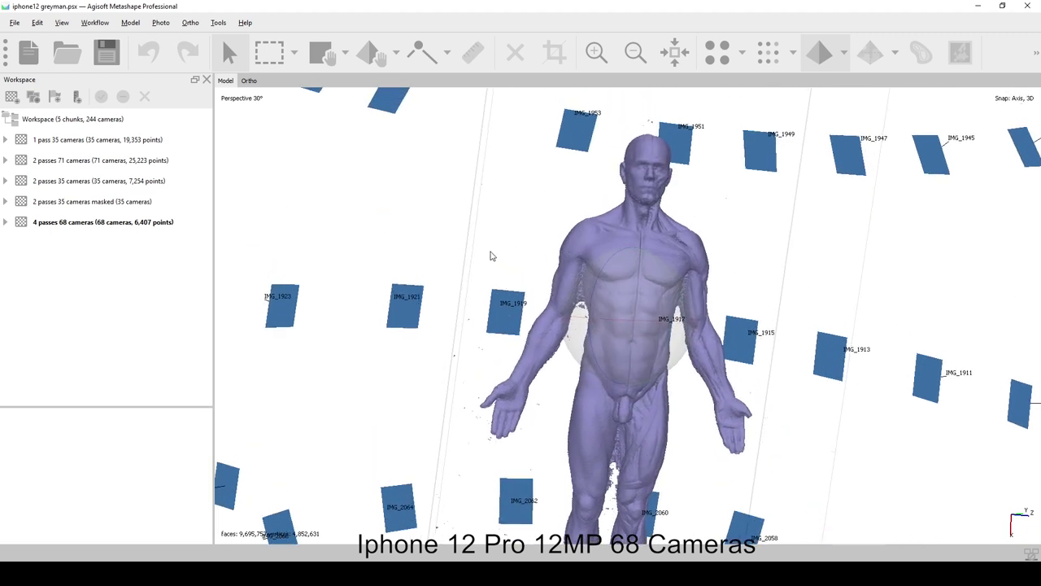
{"action": "left_click", "coordinate": [298, 54]}
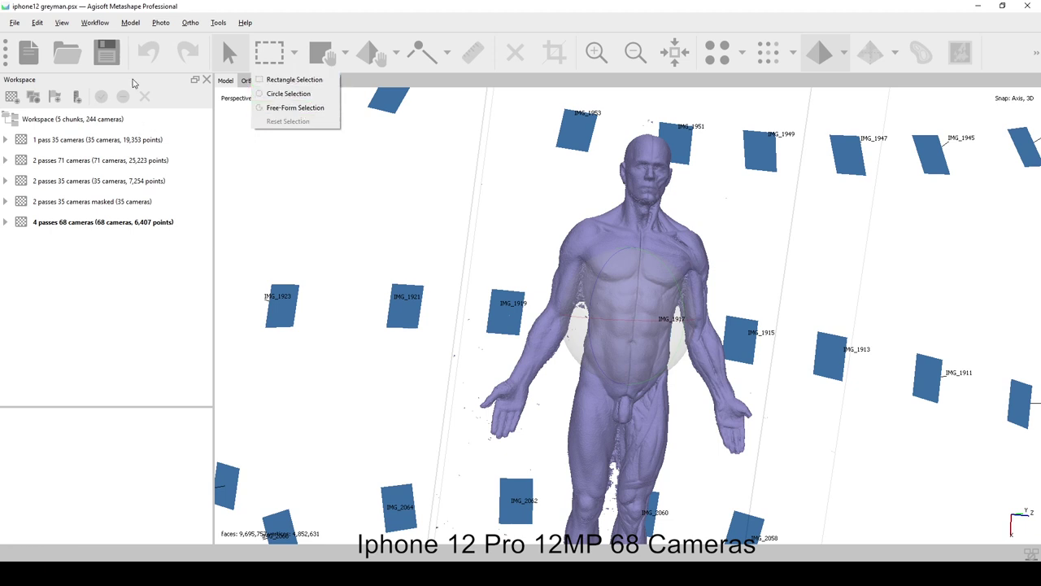
{"action": "left_click", "coordinate": [439, 64]}
{"action": "left_click", "coordinate": [446, 60]}
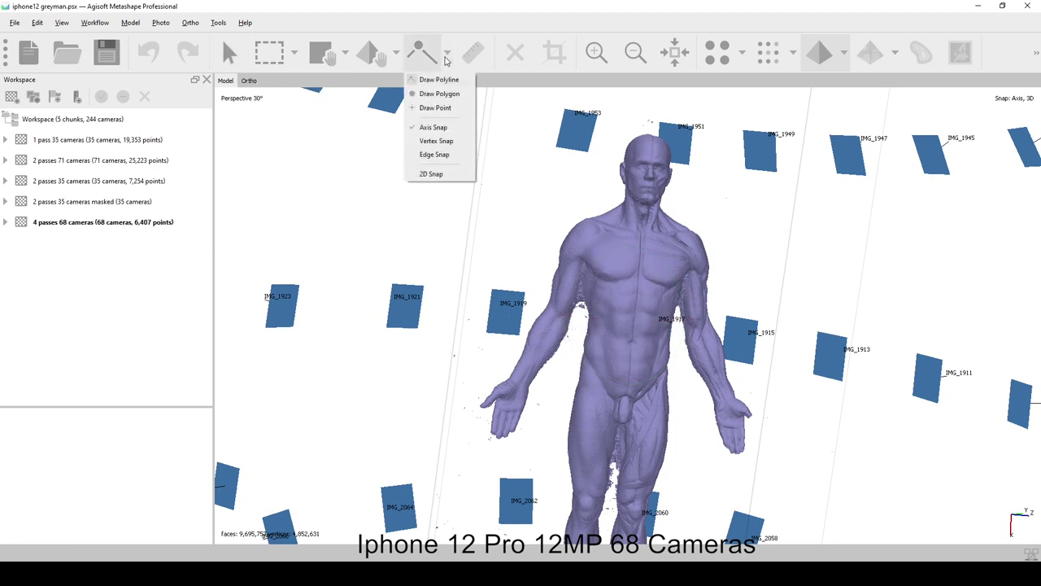
{"action": "left_click", "coordinate": [445, 62]}
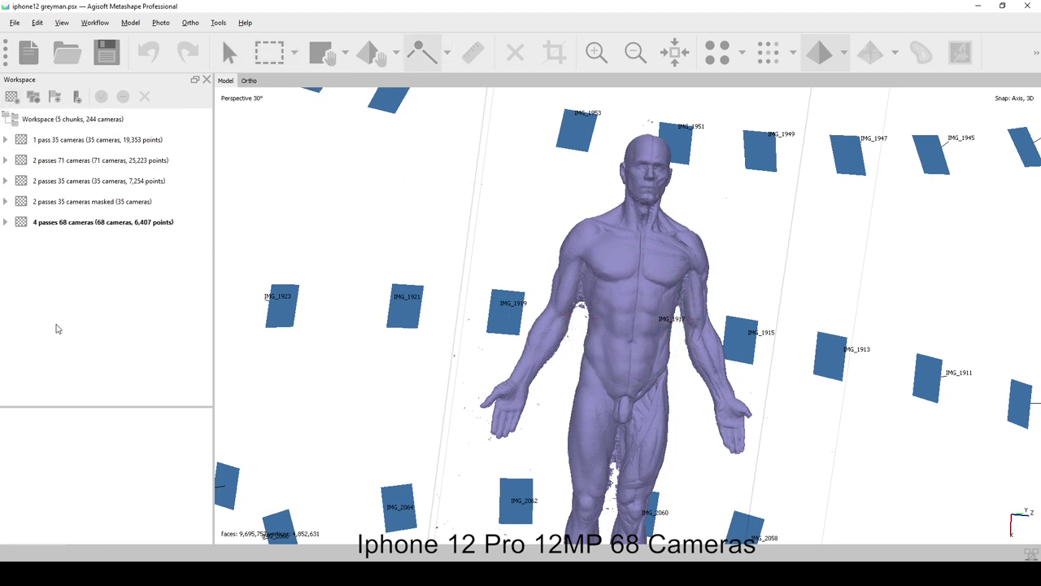
- Expand the "4 passes 68 cameras" chunk and its list of cameras
{"action": "left_click", "coordinate": [6, 222]}
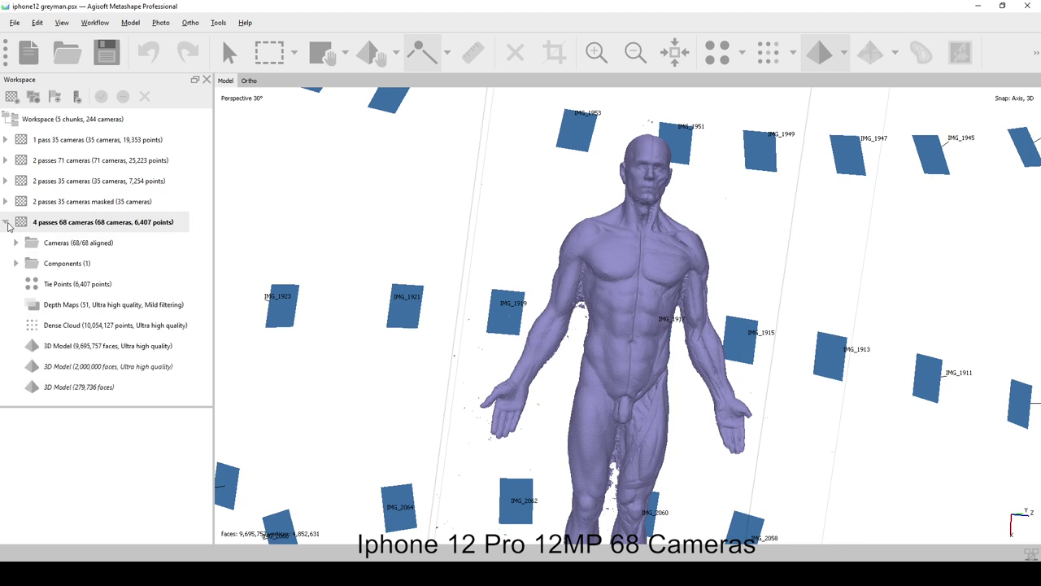
{"action": "left_click", "coordinate": [15, 244]}
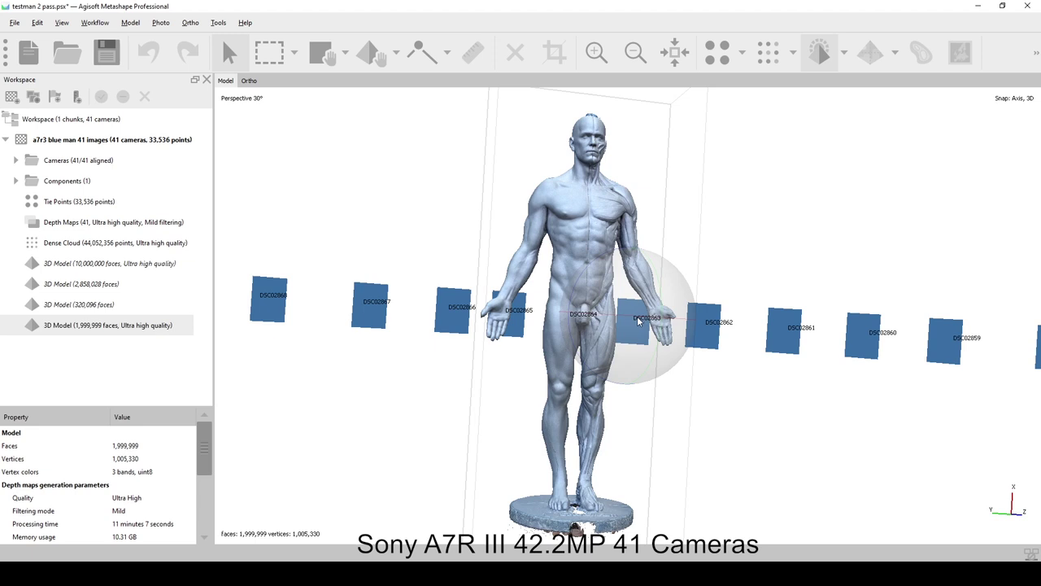
- Examine the 41-camera Sony A7R III model in shaded and solid display, from the front around to the back
{"action": "left_click_drag", "start_coordinate": [632, 317], "coordinate": [533, 329]}
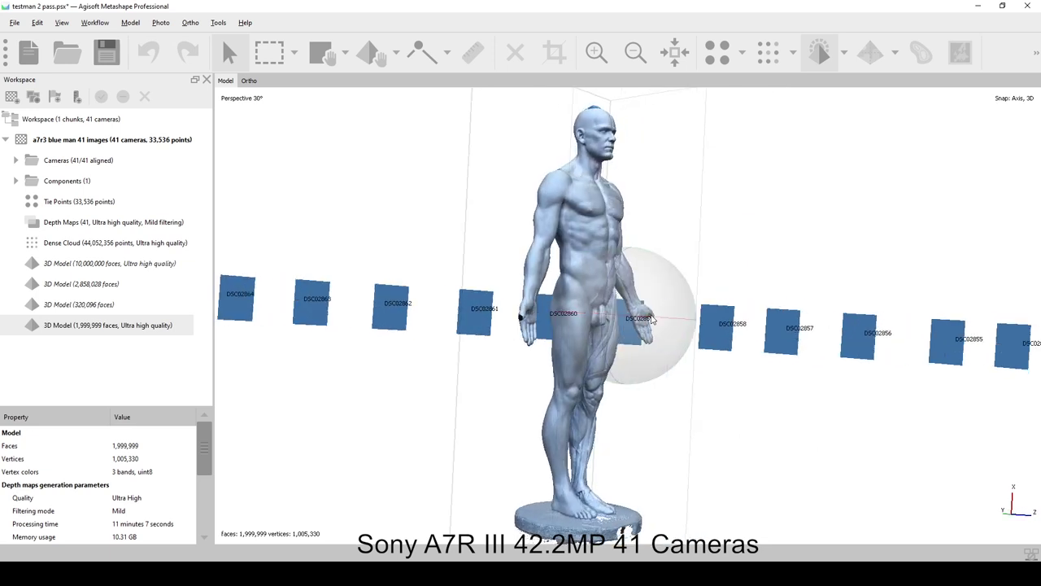
{"action": "mouse_move", "coordinate": [619, 325]}
{"action": "left_mouse_down"}
{"action": "mouse_move", "coordinate": [593, 344]}
{"action": "mouse_move", "coordinate": [559, 255]}
{"action": "mouse_move", "coordinate": [568, 225]}
{"action": "left_mouse_up"}
{"action": "scroll", "coordinate": [563, 220], "scroll_direction": "up", "scroll_amount": 1}
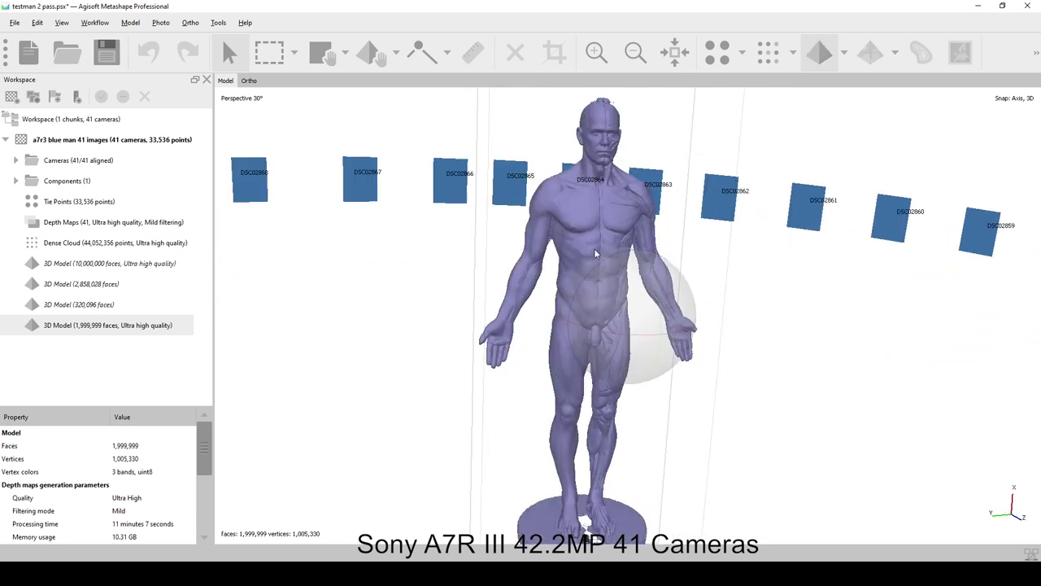
{"action": "scroll", "coordinate": [618, 269], "scroll_direction": "up", "scroll_amount": 5}
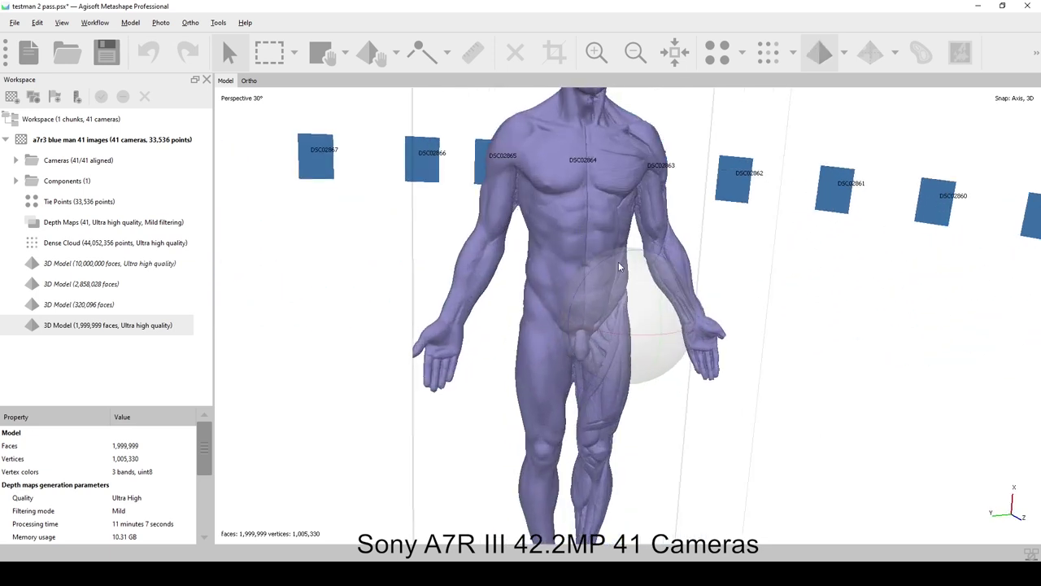
{"action": "left_click_drag", "start_coordinate": [641, 286], "coordinate": [524, 337]}
{"action": "middle_click_drag", "start_coordinate": [691, 130], "coordinate": [727, 202]}
{"action": "scroll", "coordinate": [727, 202], "scroll_direction": "up", "scroll_amount": 3}
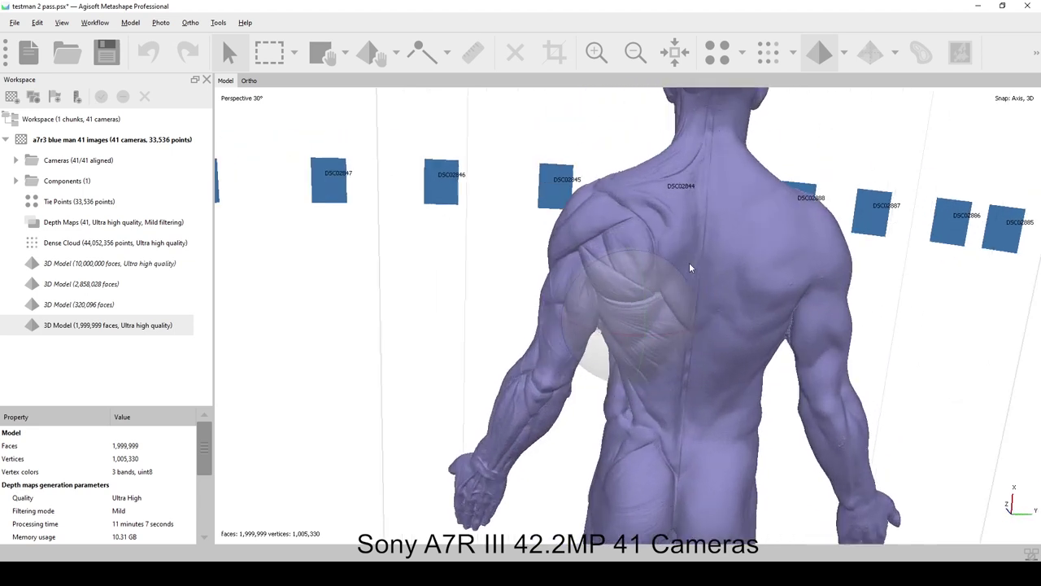
- Inspect the surface detail of the 41-camera solid mesh up close on the arm, torso and lower legs
{"action": "left_click_drag", "start_coordinate": [693, 267], "coordinate": [505, 223]}
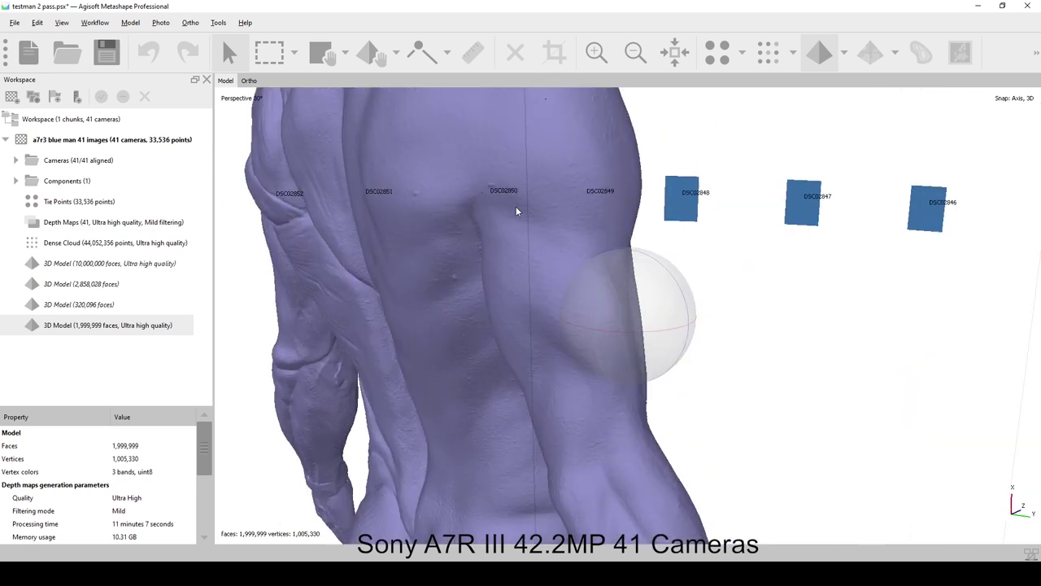
{"action": "left_click_drag", "start_coordinate": [650, 333], "coordinate": [607, 343]}
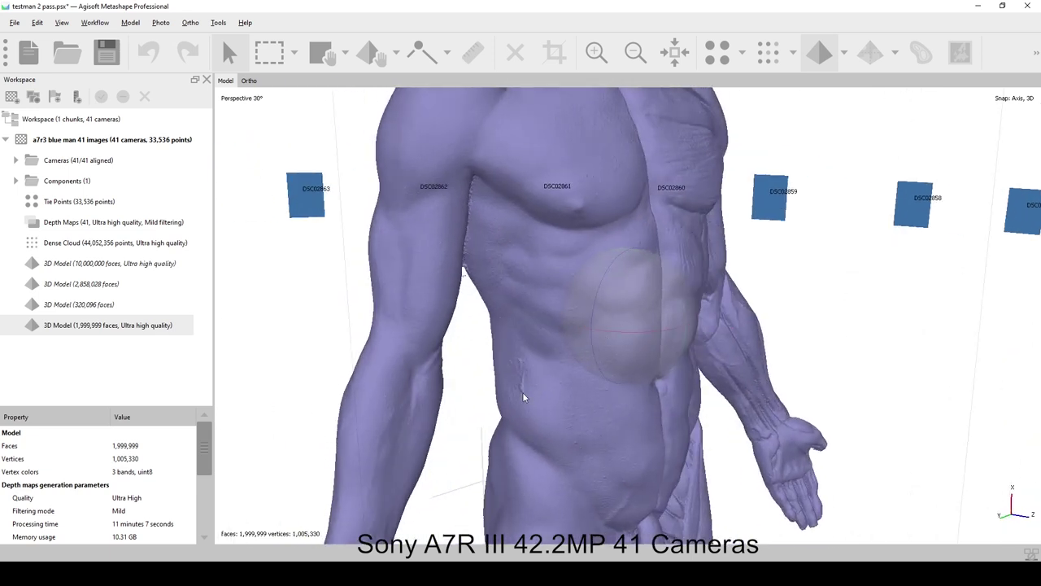
{"action": "left_click_drag", "start_coordinate": [521, 390], "coordinate": [641, 340]}
{"action": "left_click_drag", "start_coordinate": [619, 301], "coordinate": [502, 302]}
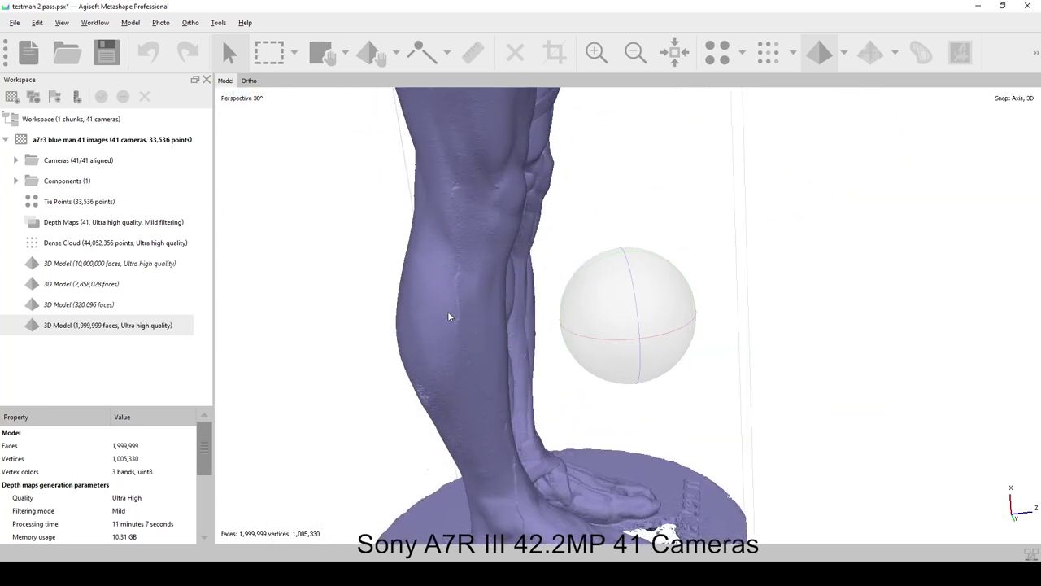
{"action": "left_click_drag", "start_coordinate": [457, 263], "coordinate": [733, 210]}
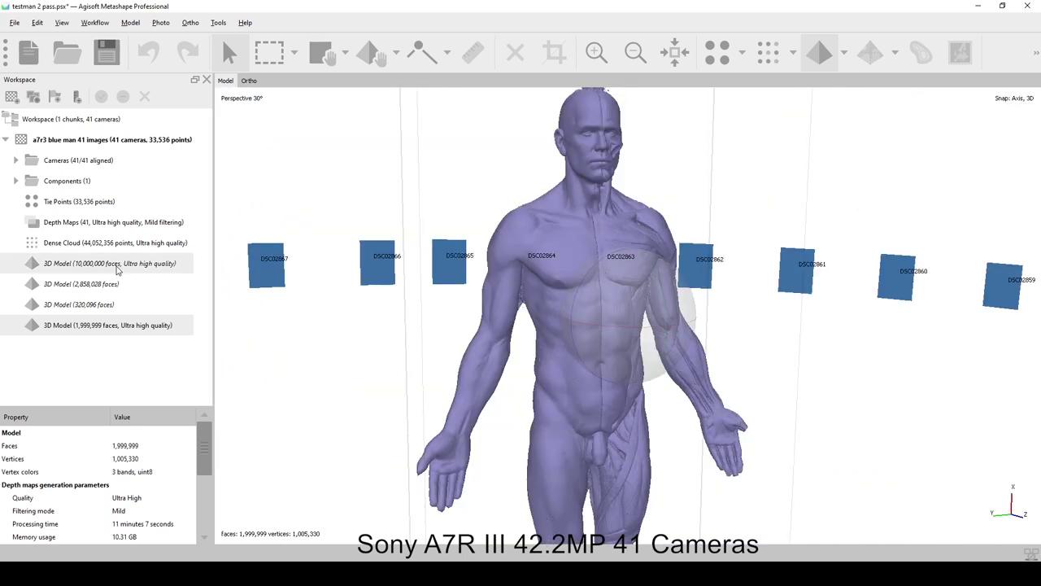
- Make the 10,000,000-face ultra high quality model active and open the list of model display modes
{"action": "double_click", "coordinate": [118, 268]}
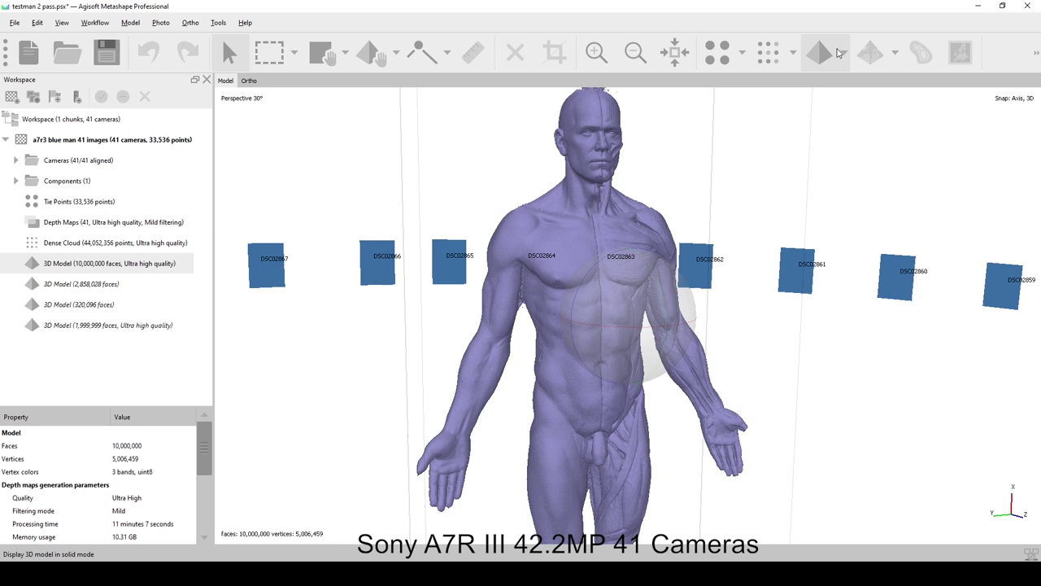
{"action": "left_click", "coordinate": [843, 54]}
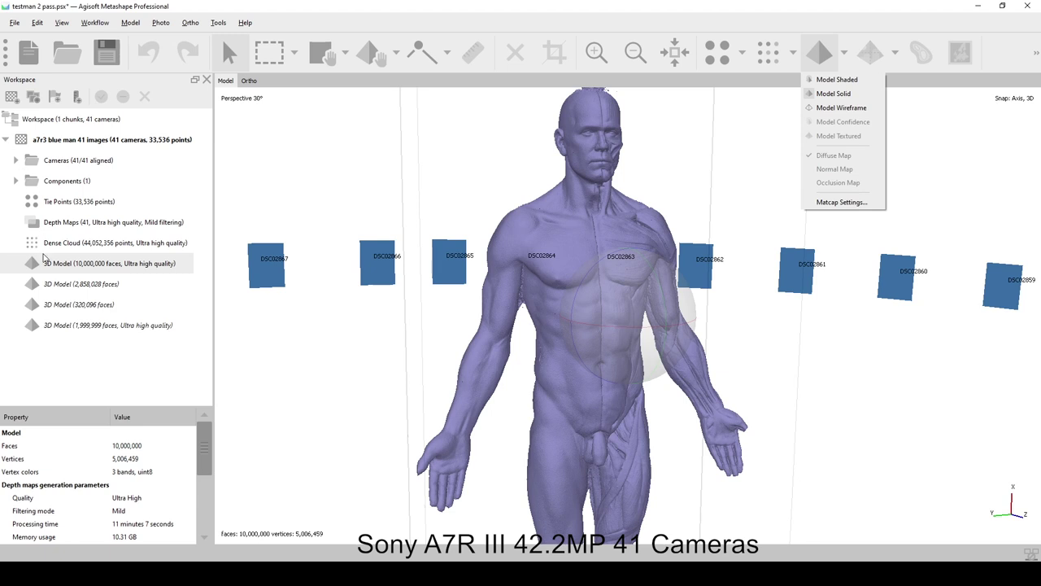
- Make the 320,096-face model active and switch its texture display to the normal map and the occlusion map
{"action": "left_click", "coordinate": [79, 311]}
{"action": "double_click", "coordinate": [75, 306]}
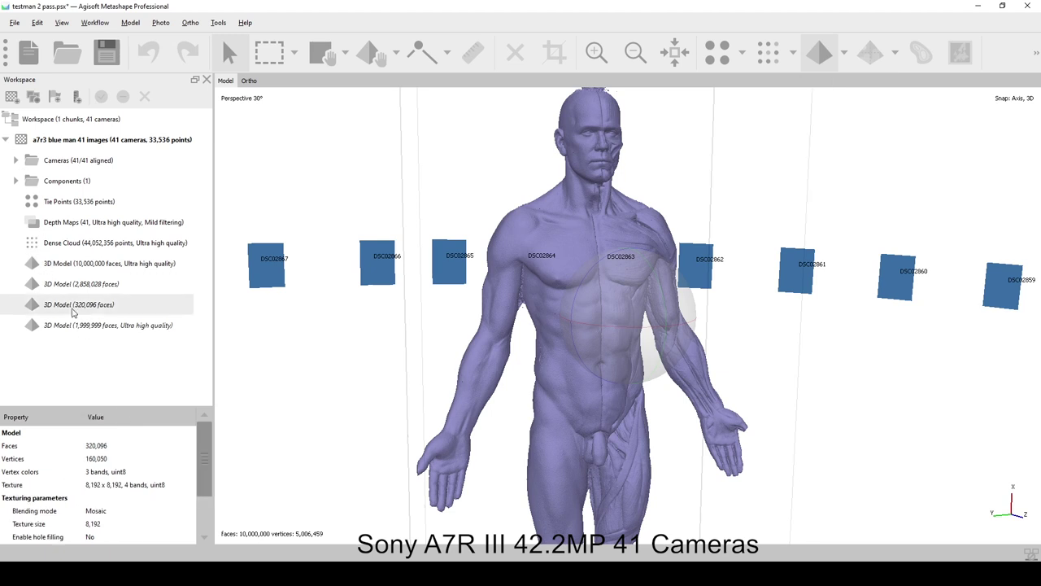
{"action": "left_click", "coordinate": [846, 53]}
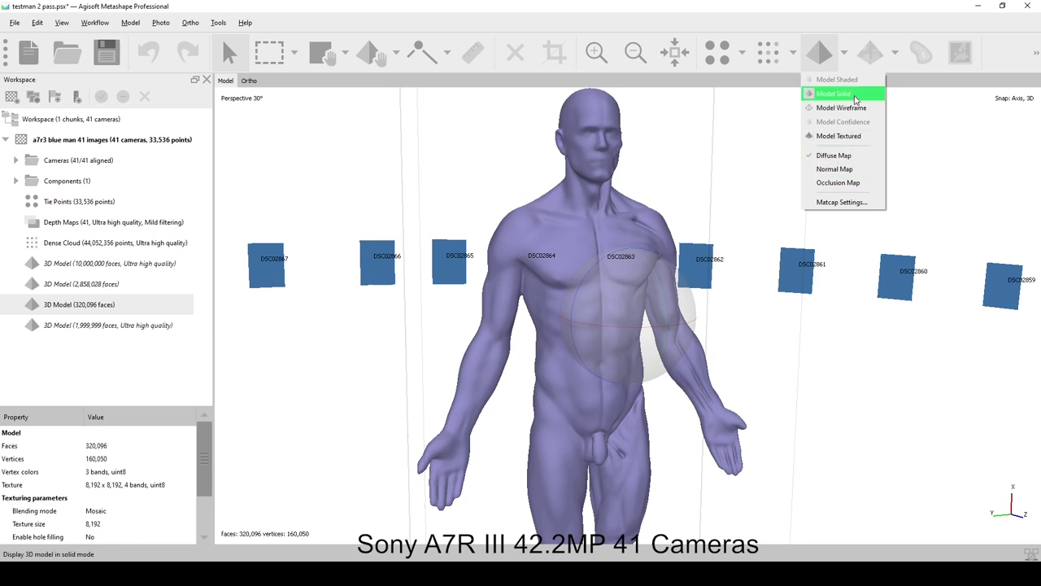
{"action": "left_click", "coordinate": [844, 156]}
{"action": "left_click", "coordinate": [846, 53]}
{"action": "left_click", "coordinate": [838, 155]}
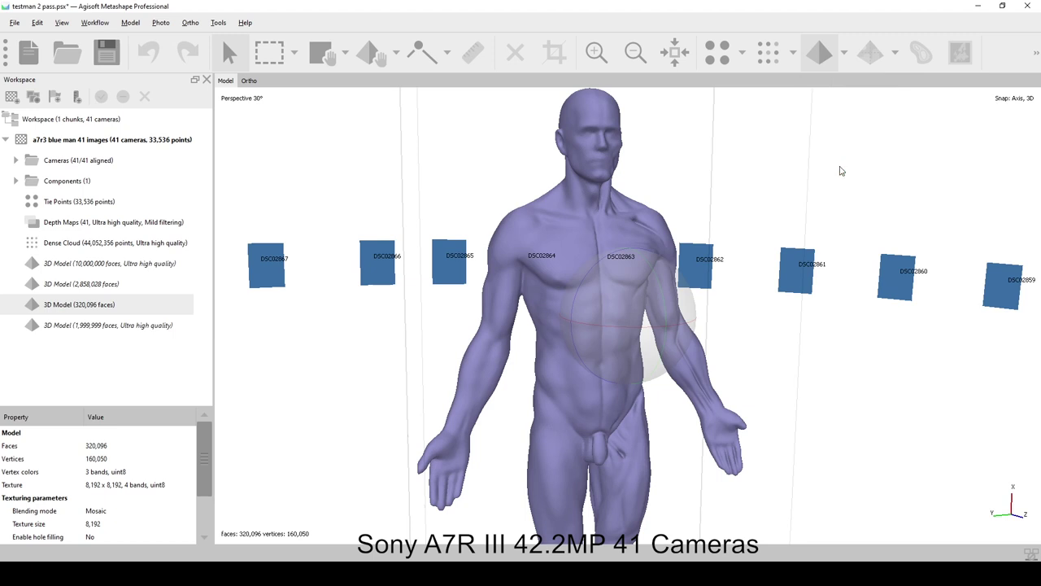
{"action": "left_click", "coordinate": [846, 55]}
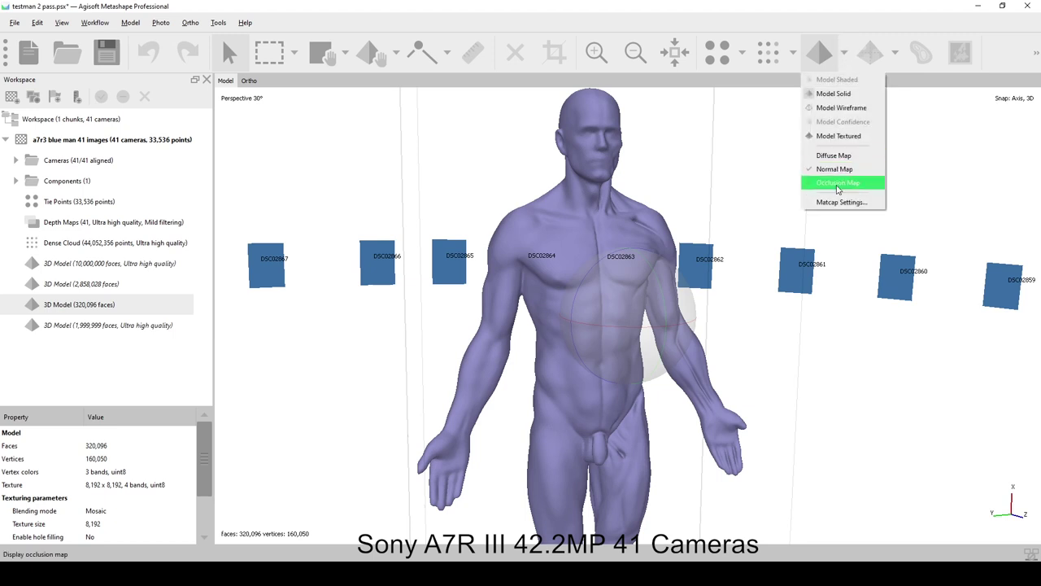
{"action": "left_click", "coordinate": [837, 184]}
- Make the 2,858,028-face model active and open its list of display modes
{"action": "double_click", "coordinate": [113, 281]}
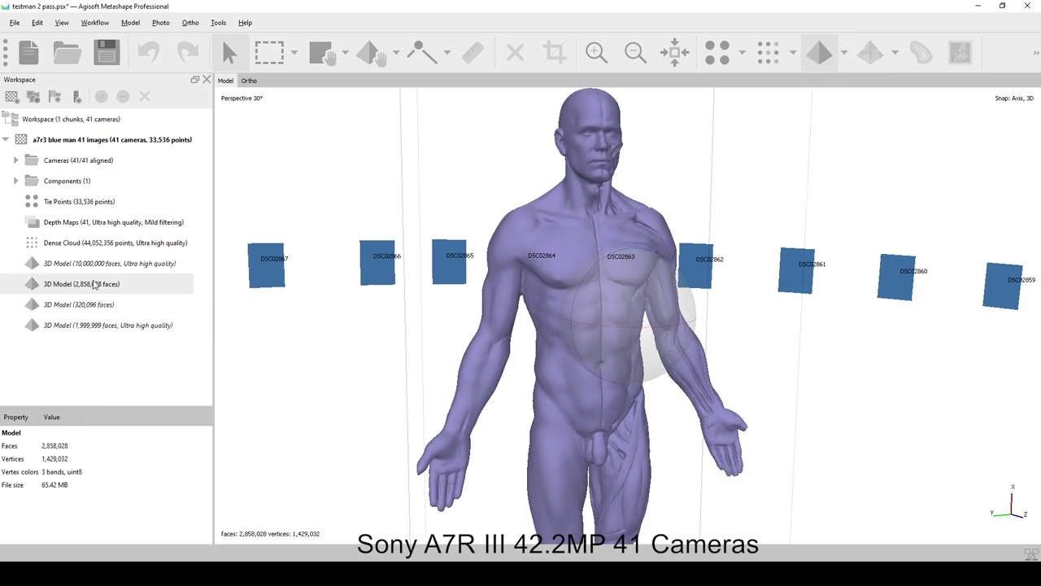
{"action": "left_click", "coordinate": [844, 54]}
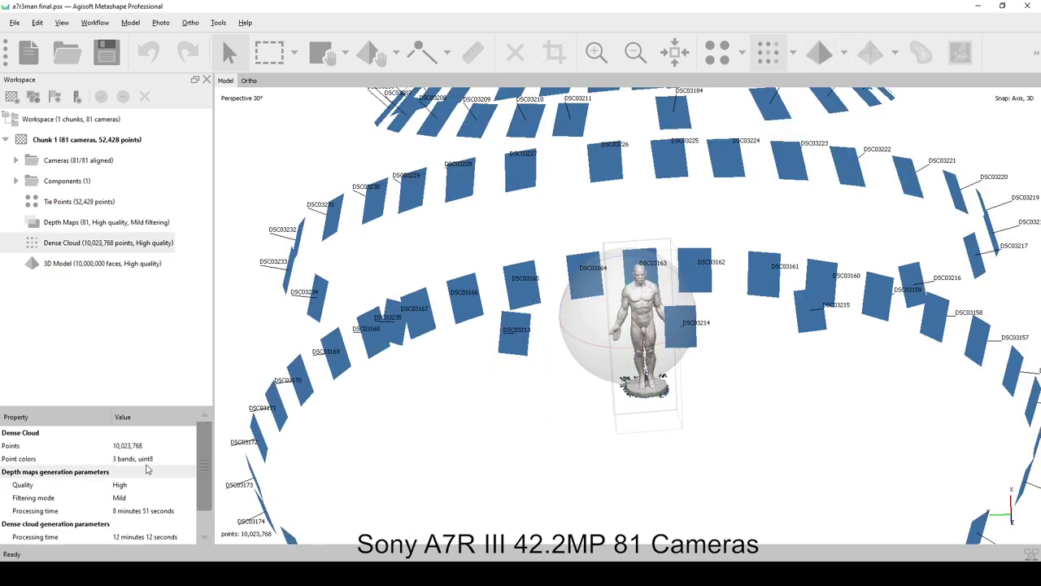
- Review the 81-camera dense cloud's generation parameters and view the figure's point cloud up close
{"action": "scroll", "coordinate": [147, 469], "scroll_direction": "down", "scroll_amount": 1}
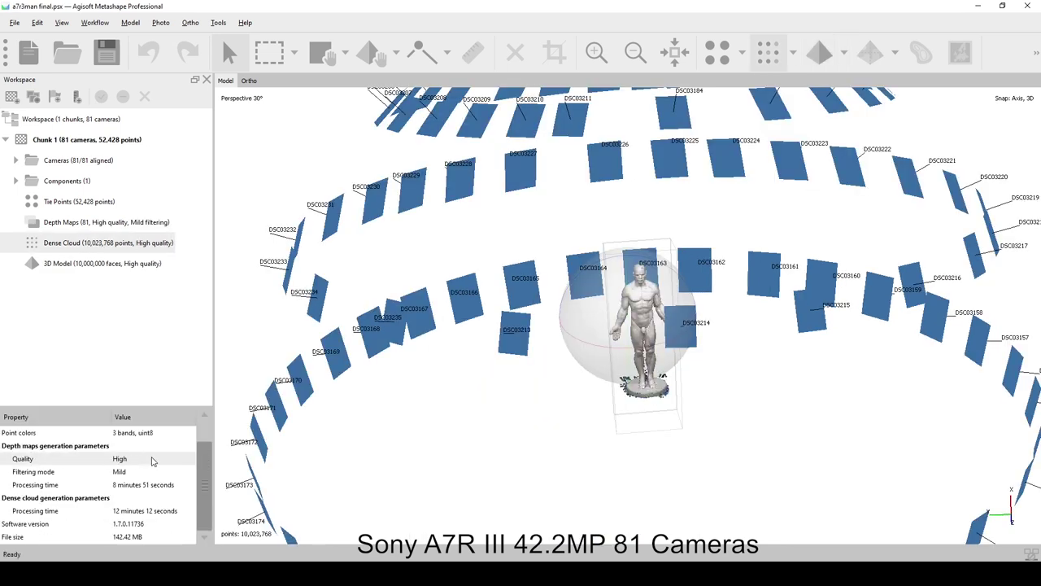
{"action": "scroll", "coordinate": [142, 484], "scroll_direction": "up", "scroll_amount": 1}
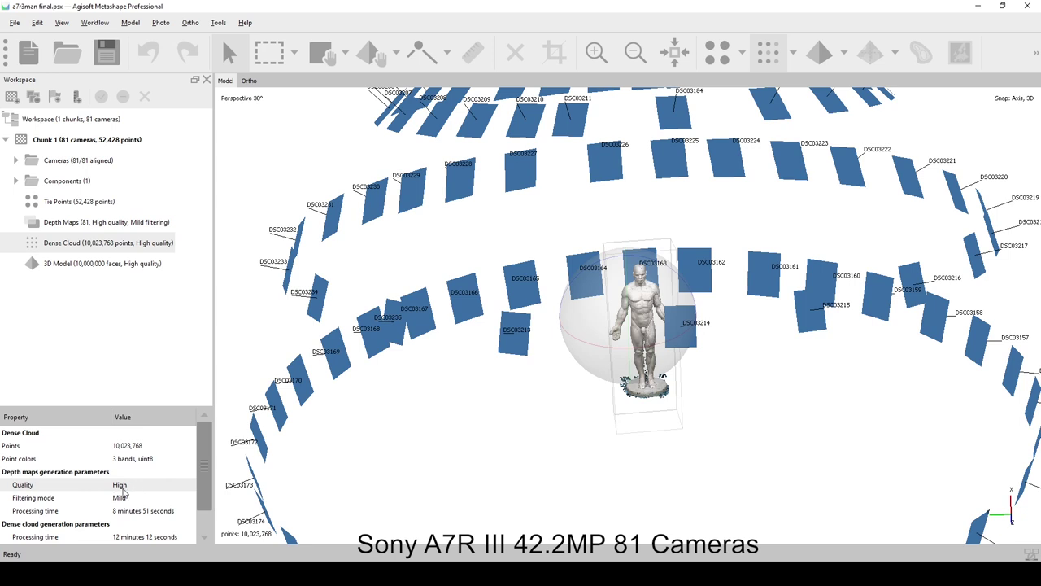
{"action": "scroll", "coordinate": [647, 325], "scroll_direction": "up", "scroll_amount": 6}
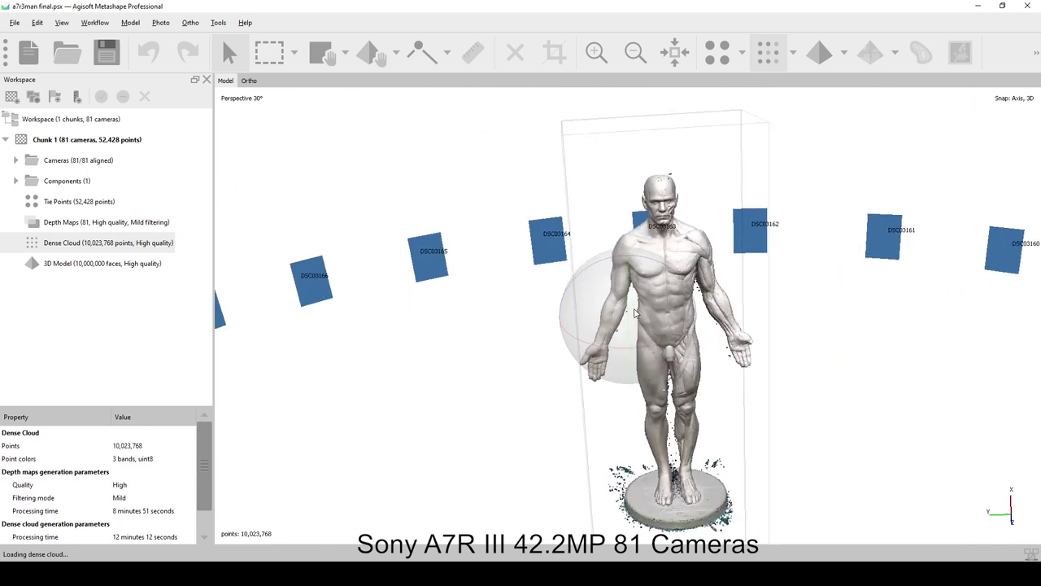
{"action": "scroll", "coordinate": [655, 297], "scroll_direction": "down", "scroll_amount": 2}
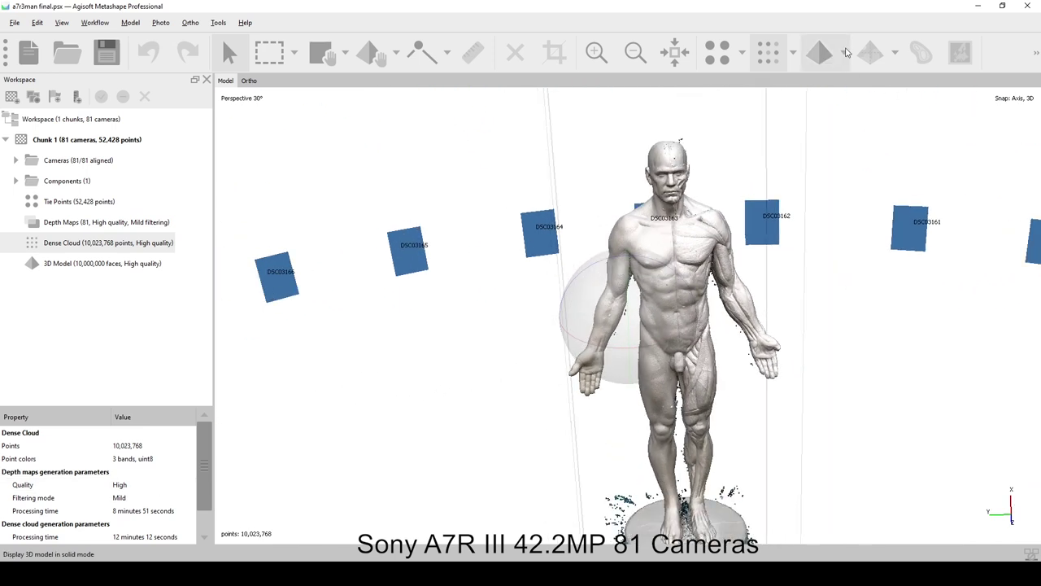
- Display the 81-camera model in solid mode and view the figure from the front to its side
{"action": "left_click", "coordinate": [845, 53]}
{"action": "left_click", "coordinate": [844, 155]}
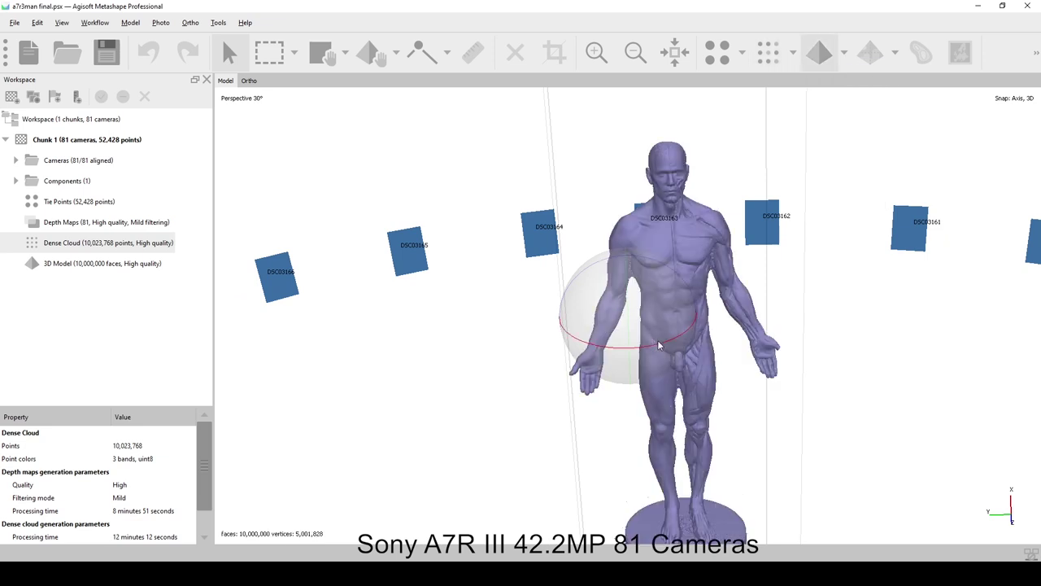
{"action": "left_click_drag", "start_coordinate": [597, 346], "coordinate": [553, 345]}
{"action": "middle_click_drag", "start_coordinate": [604, 262], "coordinate": [407, 230]}
- Display the 81-camera model textured and examine the figure from all around
{"action": "left_click", "coordinate": [845, 54]}
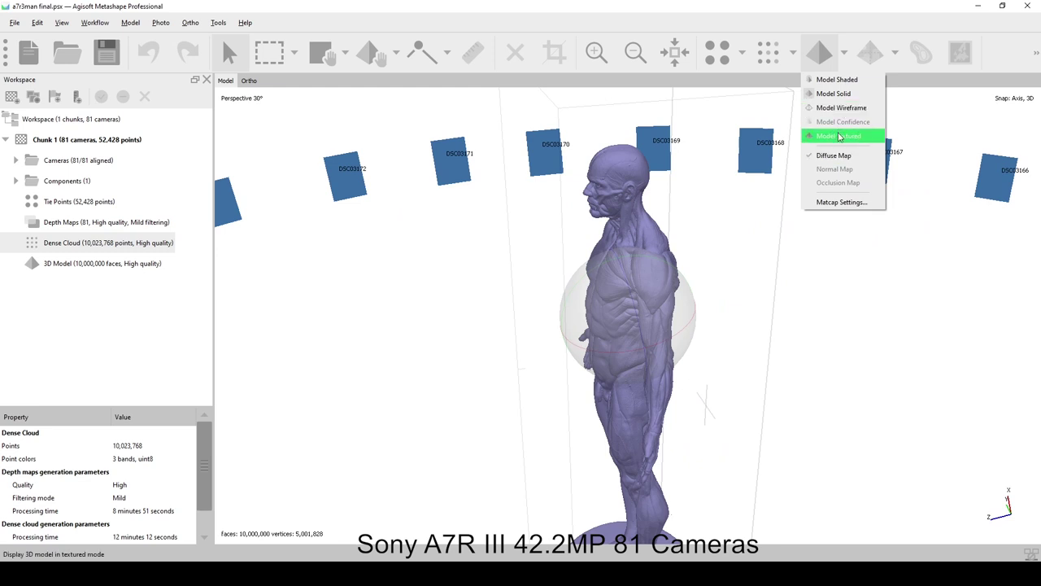
{"action": "left_click", "coordinate": [840, 135]}
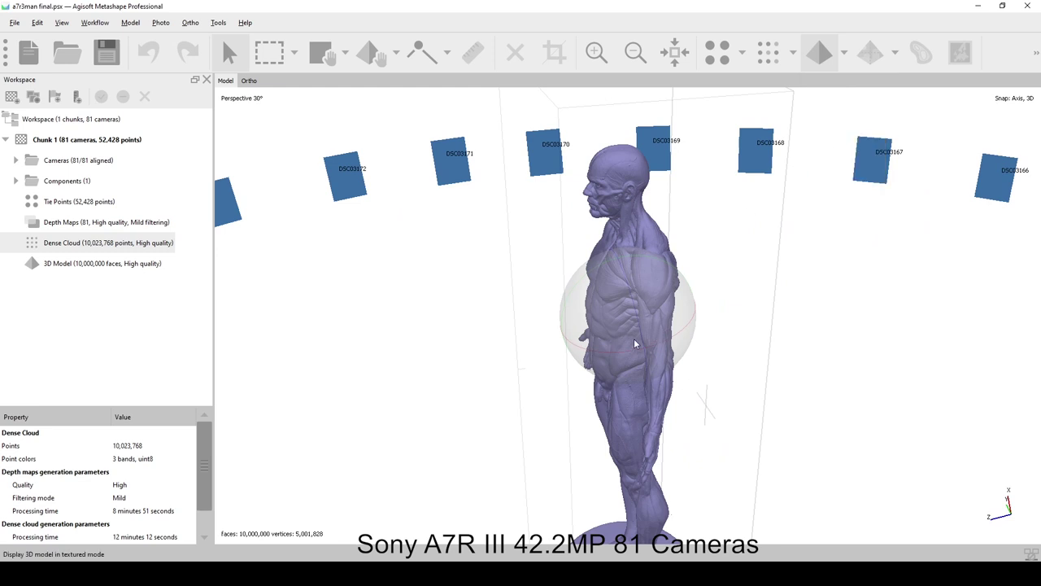
{"action": "mouse_move", "coordinate": [614, 355]}
{"action": "left_mouse_down"}
{"action": "mouse_move", "coordinate": [739, 323]}
{"action": "mouse_move", "coordinate": [612, 348]}
{"action": "left_mouse_up"}
{"action": "left_click_drag", "start_coordinate": [687, 338], "coordinate": [613, 348]}
{"action": "left_click_drag", "start_coordinate": [688, 324], "coordinate": [572, 314]}
{"action": "left_click_drag", "start_coordinate": [677, 334], "coordinate": [524, 399]}
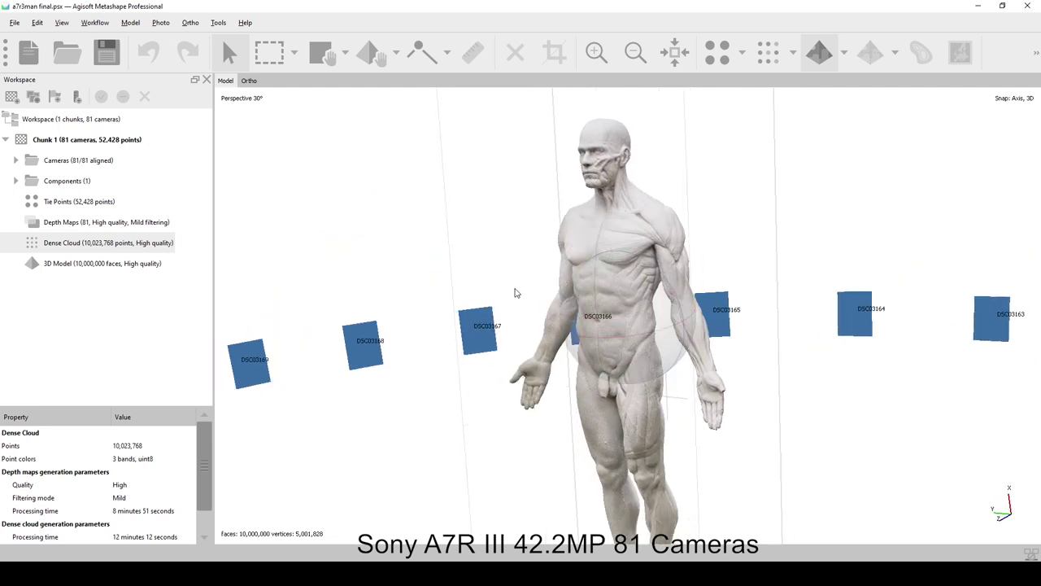
- Return the 81-camera model to solid display and inspect the head, chest and torso detail up close
{"action": "left_click", "coordinate": [845, 52]}
{"action": "left_click", "coordinate": [834, 93]}
{"action": "middle_click_drag", "start_coordinate": [518, 243], "coordinate": [542, 370]}
{"action": "scroll", "coordinate": [599, 250], "scroll_direction": "up", "scroll_amount": 3}
{"action": "scroll", "coordinate": [599, 251], "scroll_direction": "up", "scroll_amount": 2}
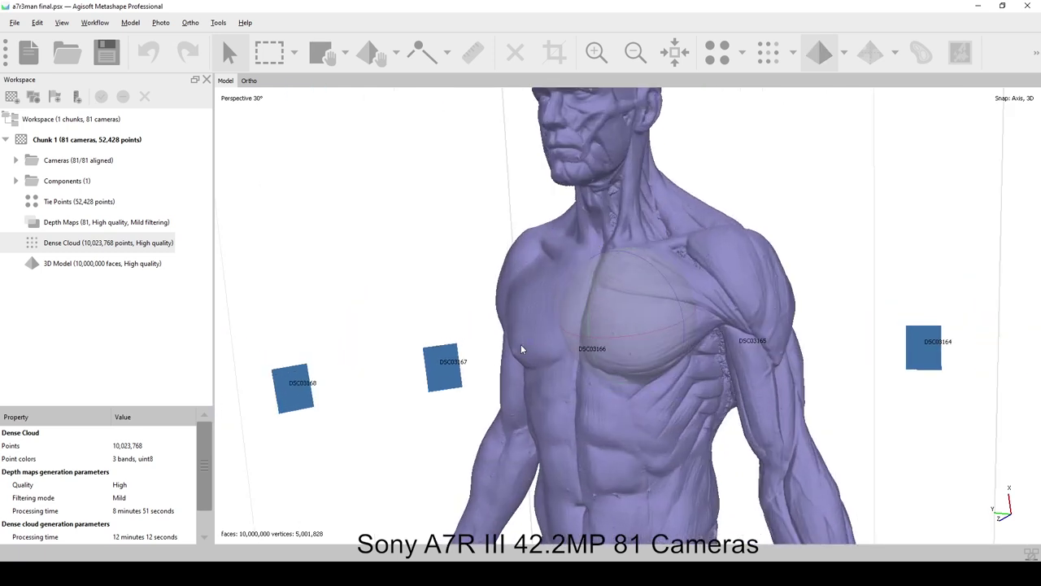
{"action": "middle_click_drag", "start_coordinate": [594, 230], "coordinate": [655, 337]}
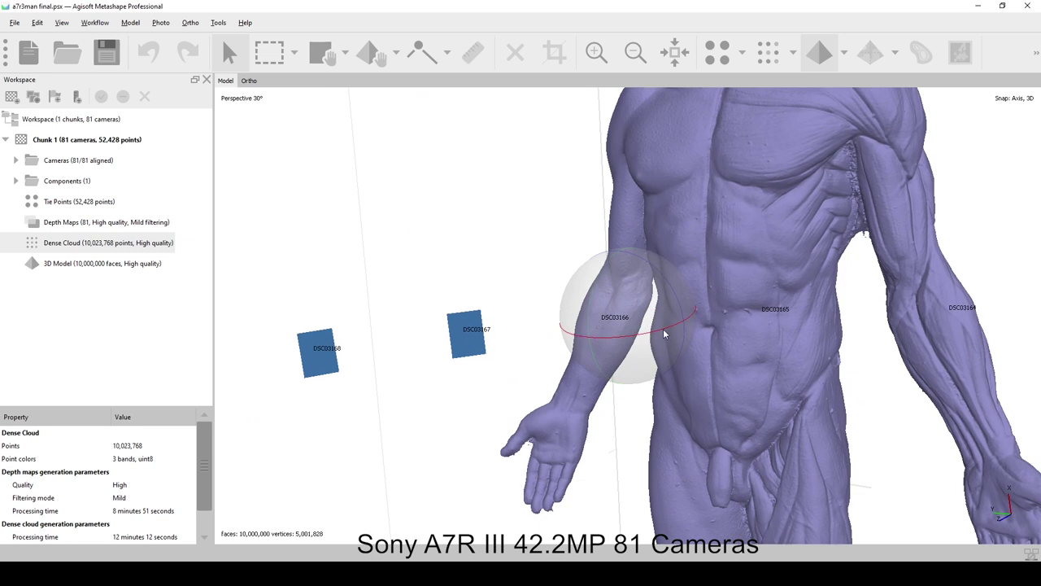
- Examine the solid figure's back, centre the view on a picked surface point, and look over the whole figure and its front
{"action": "left_click_drag", "start_coordinate": [670, 332], "coordinate": [614, 366]}
{"action": "left_click_drag", "start_coordinate": [638, 323], "coordinate": [514, 305]}
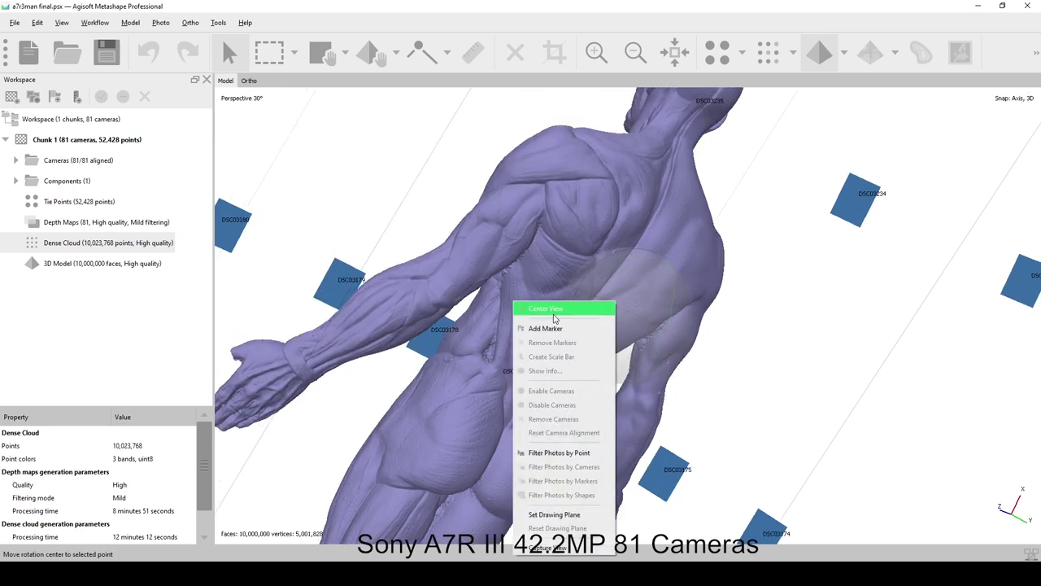
{"action": "left_click", "coordinate": [554, 316]}
{"action": "left_click_drag", "start_coordinate": [580, 360], "coordinate": [744, 358]}
{"action": "scroll", "coordinate": [620, 330], "scroll_direction": "down", "scroll_amount": 5}
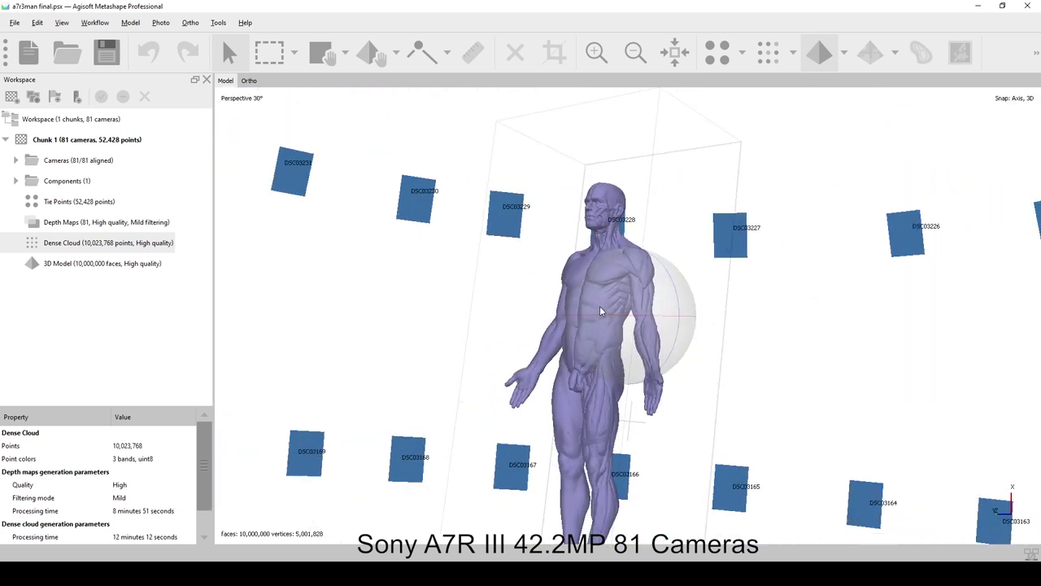
{"action": "left_click_drag", "start_coordinate": [596, 372], "coordinate": [597, 394]}
{"action": "scroll", "coordinate": [488, 276], "scroll_direction": "up", "scroll_amount": 5}
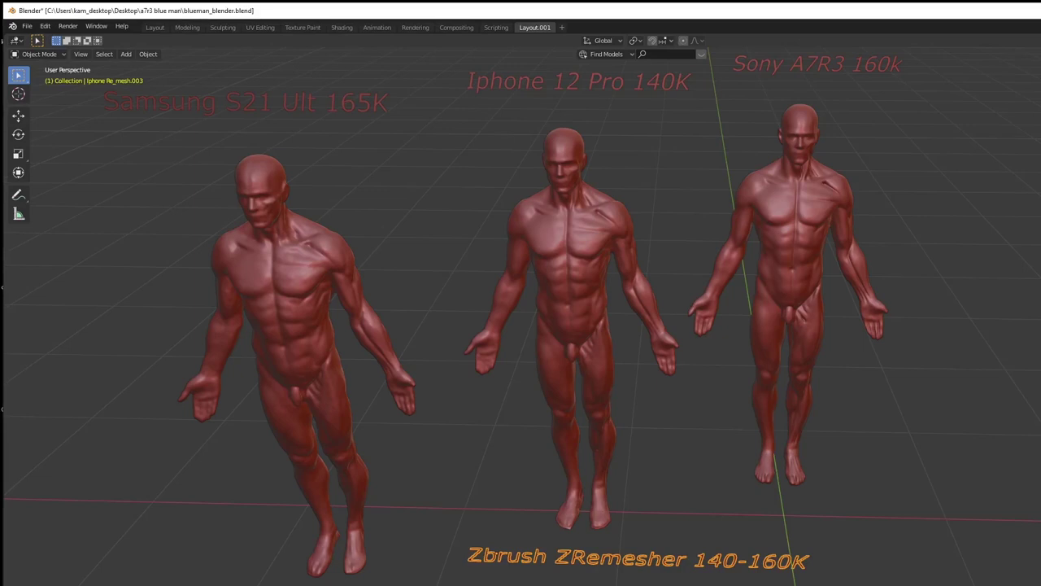
- Switch to Blender and play the rotation animation of the remeshed Samsung, iPhone and Sony figures
{"action": "key", "text": "space"}
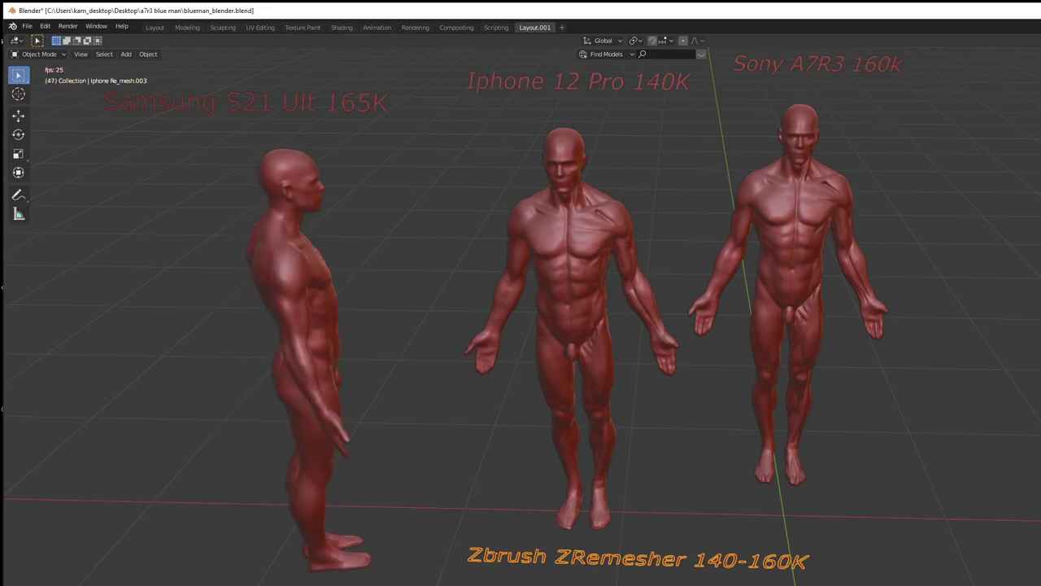